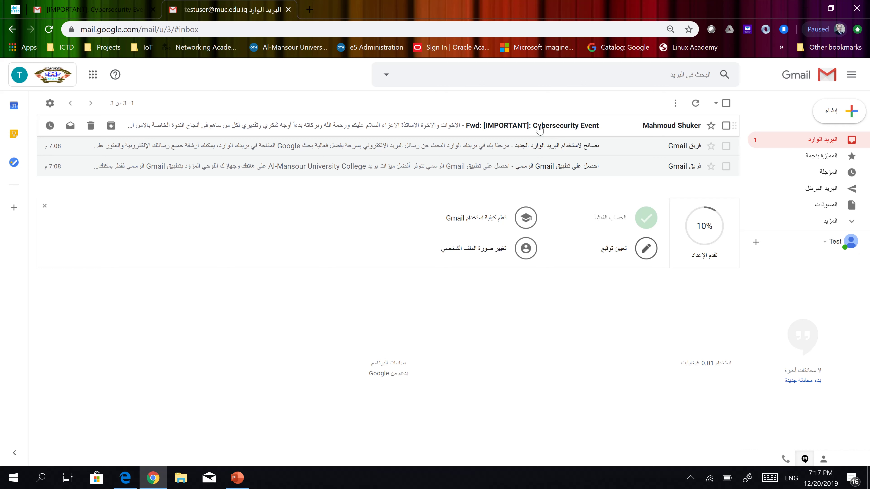
Open the 'Fwd: [IMPORTANT]: Cybersecurity Event' email and review its attachments and enrollment links
click(587, 128)
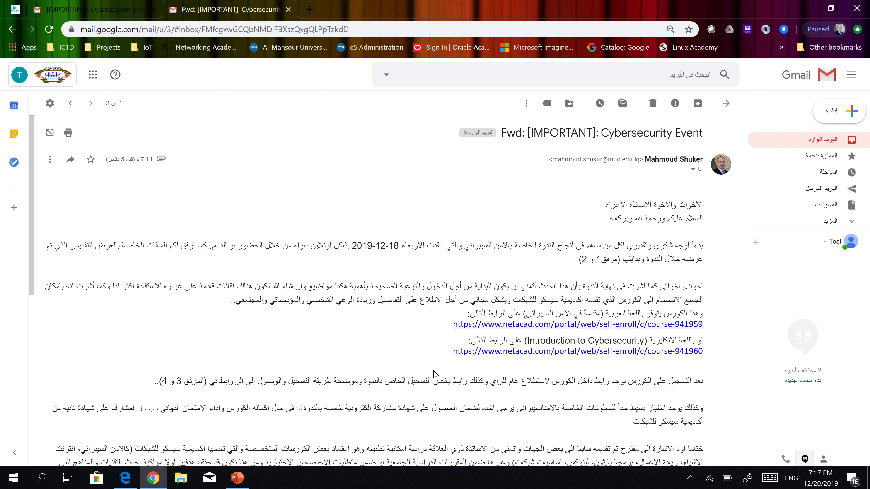
scroll(452, 341, down, 10)
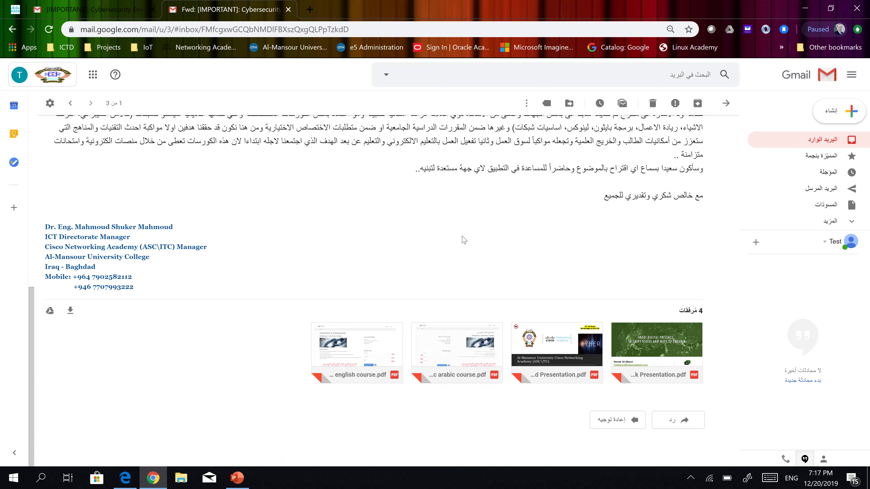
scroll(464, 240, up, 7)
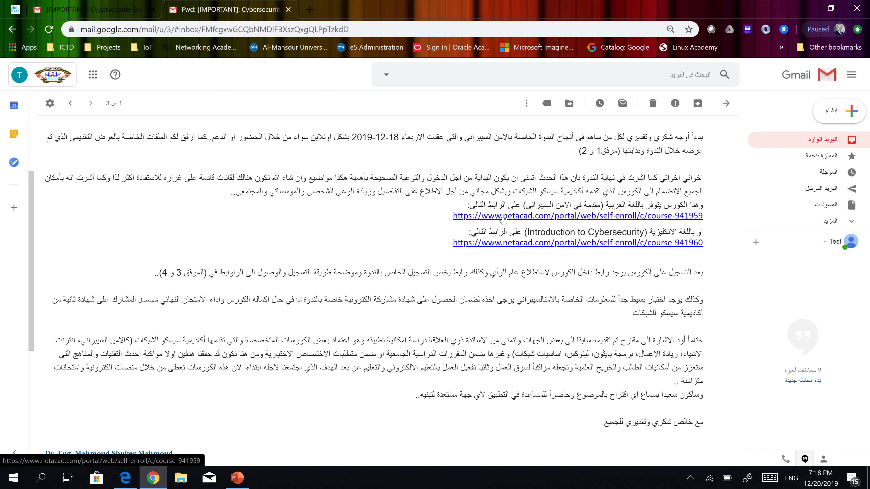
Open the Arabic course-941959 enrollment link and scroll down to the Enroll now form
click(547, 216)
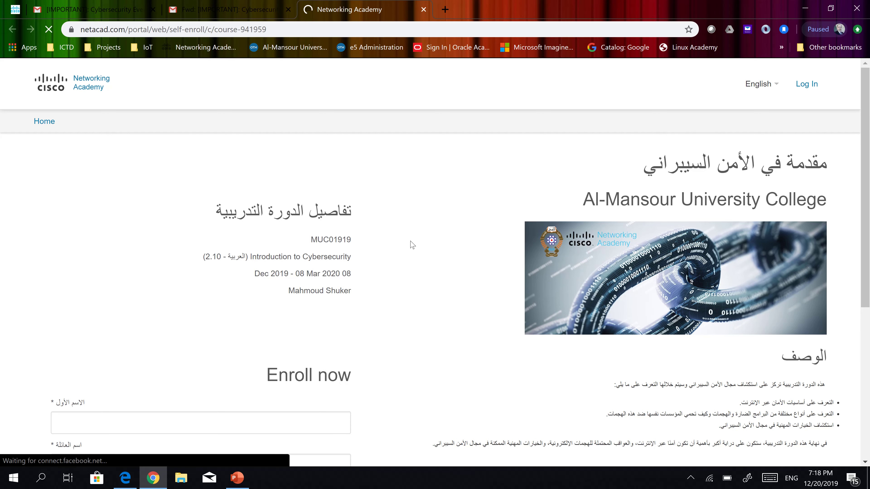
scroll(413, 245, down, 5)
click(296, 251)
click(290, 296)
click(291, 342)
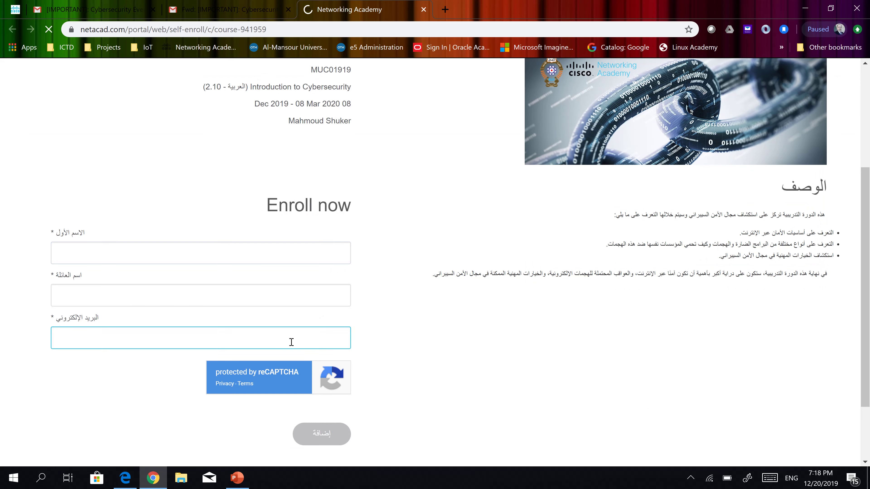
Move between the empty first name, last name and e-mail fields, ending on first name
click(291, 252)
click(289, 302)
click(267, 346)
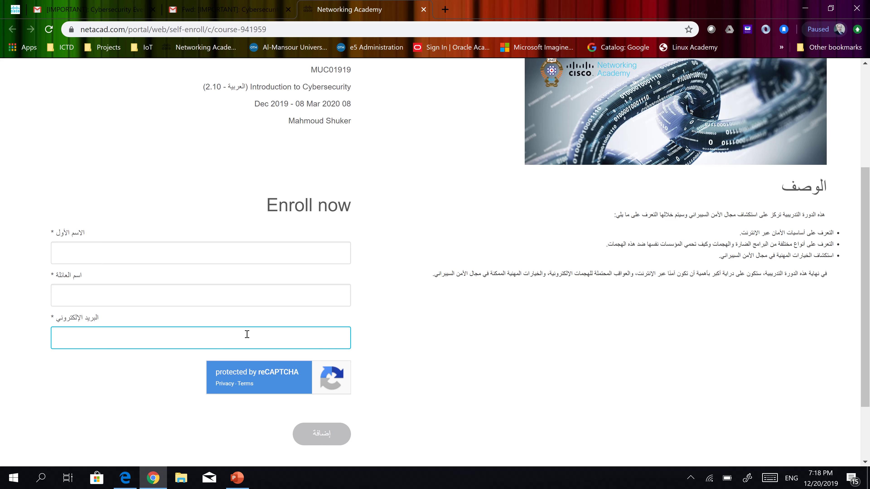
click(308, 296)
click(343, 254)
click(409, 250)
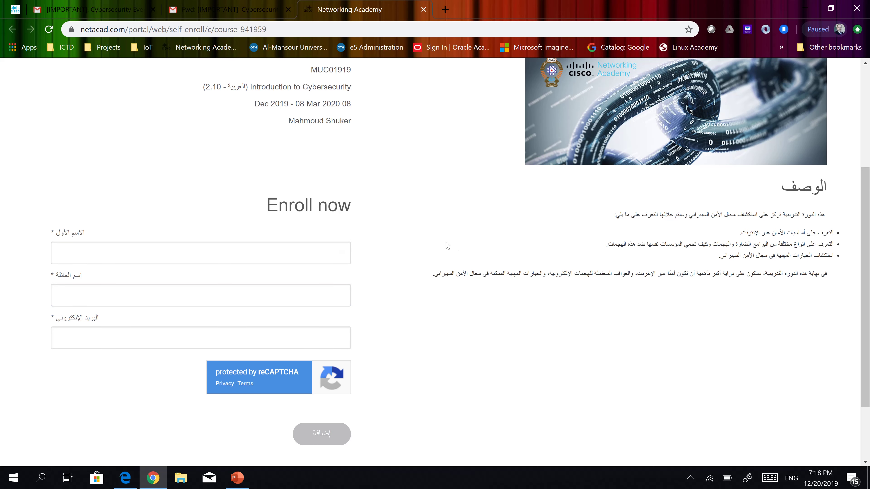
click(308, 253)
click(343, 296)
click(392, 273)
click(335, 257)
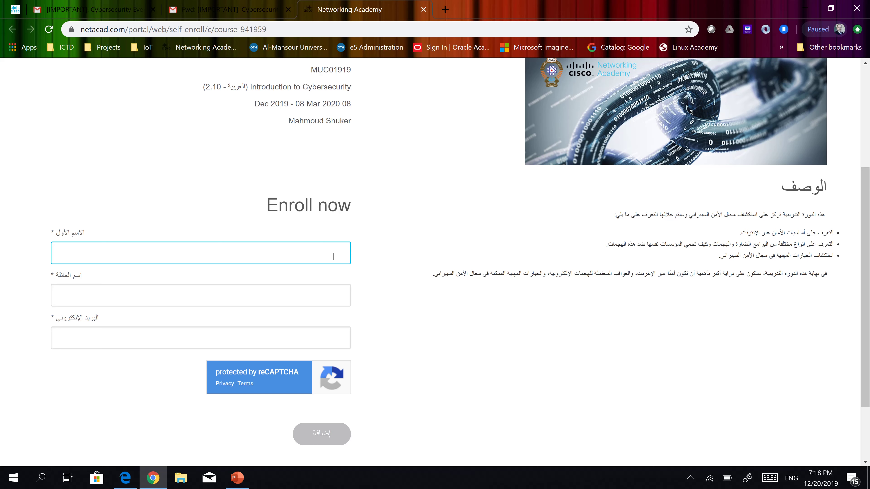
Enter 'test' as first name, 'user' as last name, and the test account's e-mail address
click(333, 256)
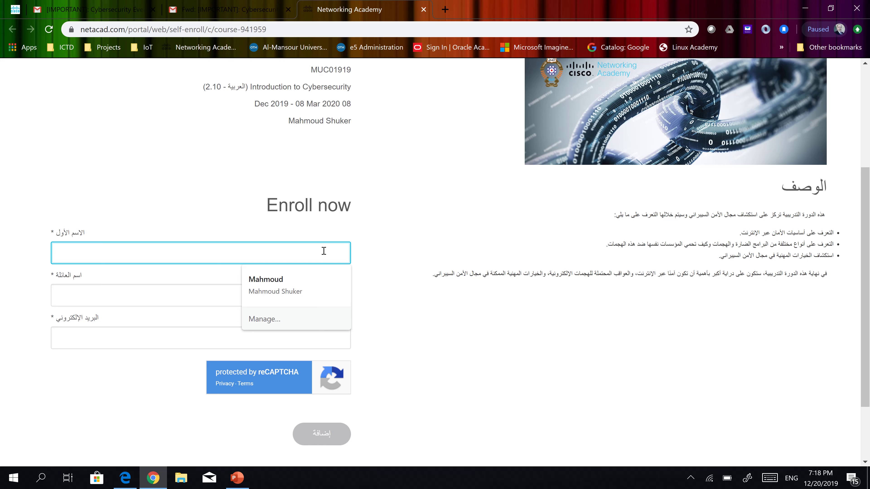
text(test)
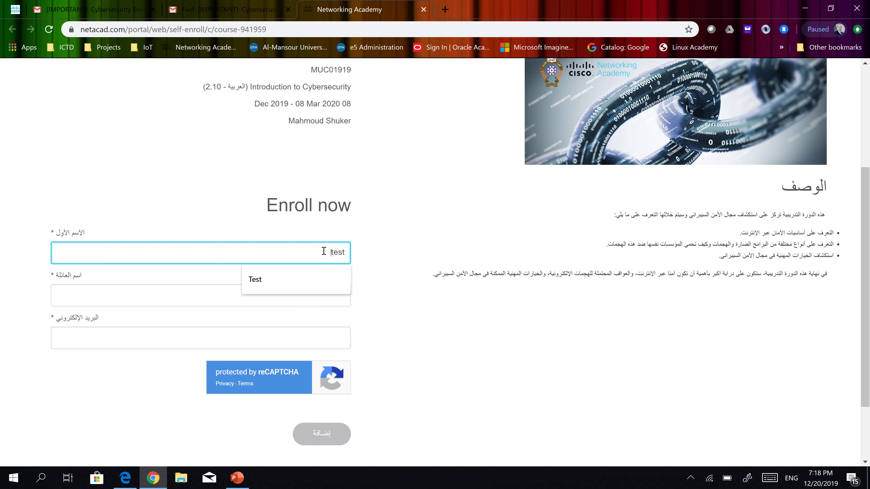
click(92, 292)
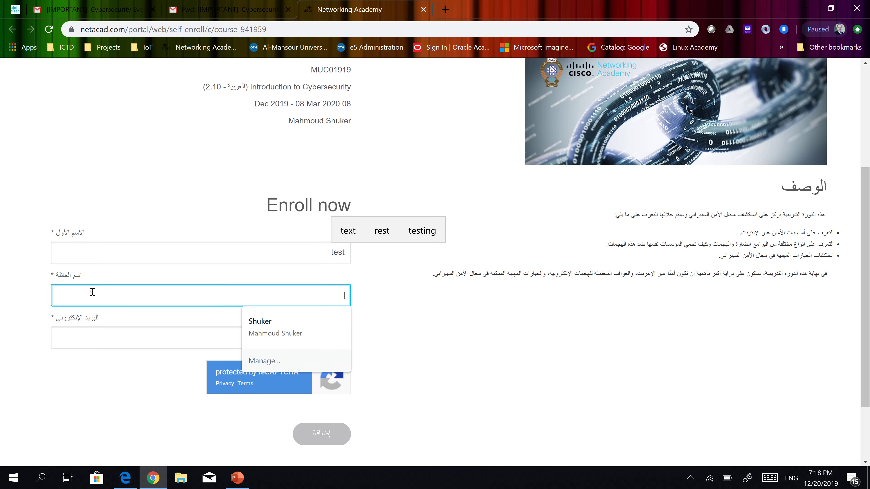
text(user)
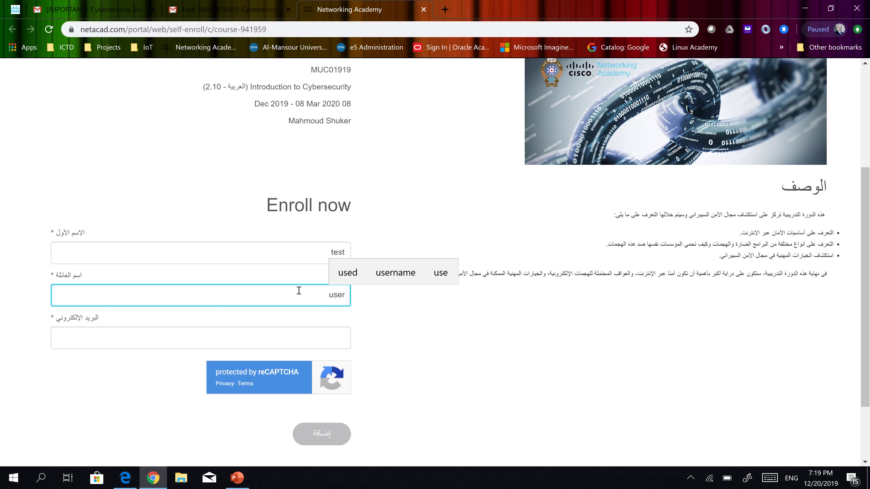
click(305, 338)
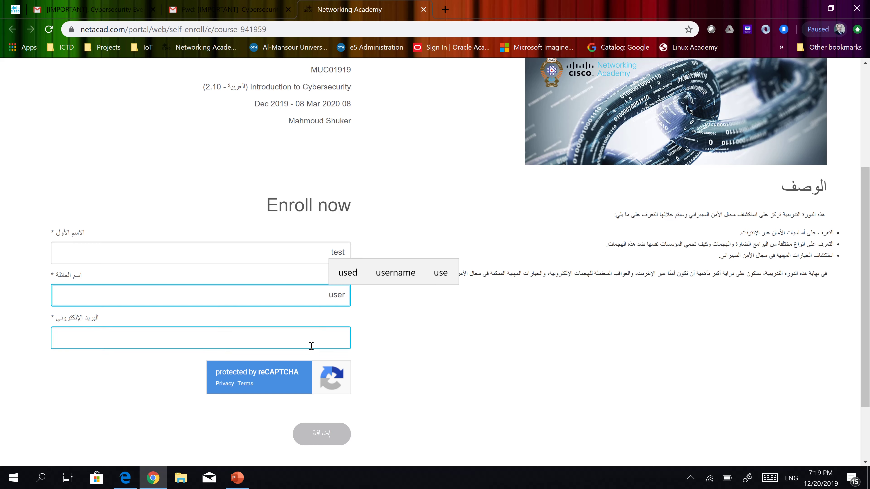
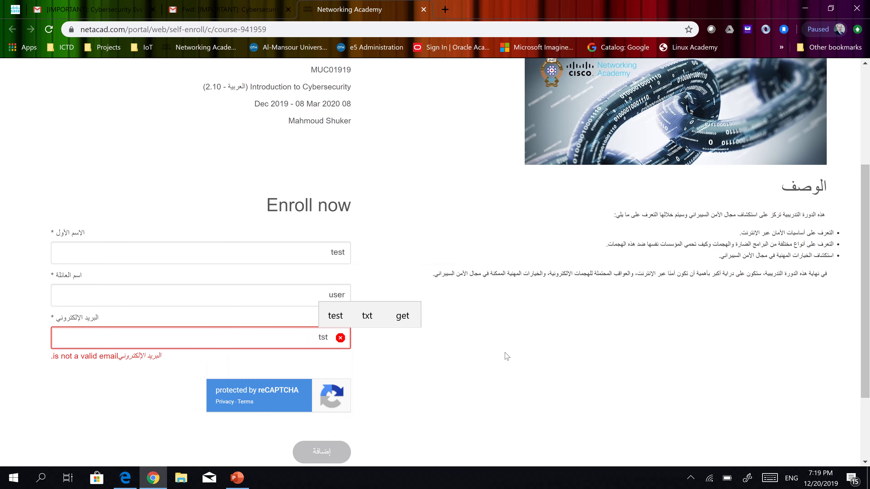
key(BackSpace)
key(BackSpace)
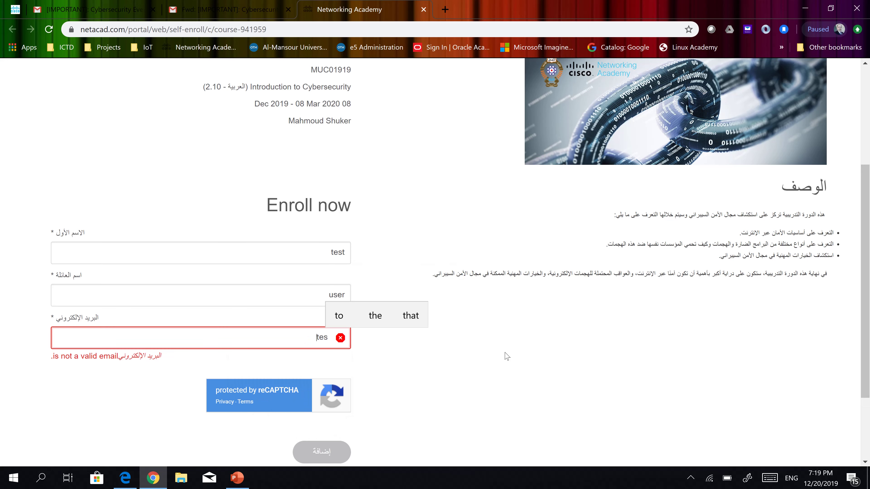
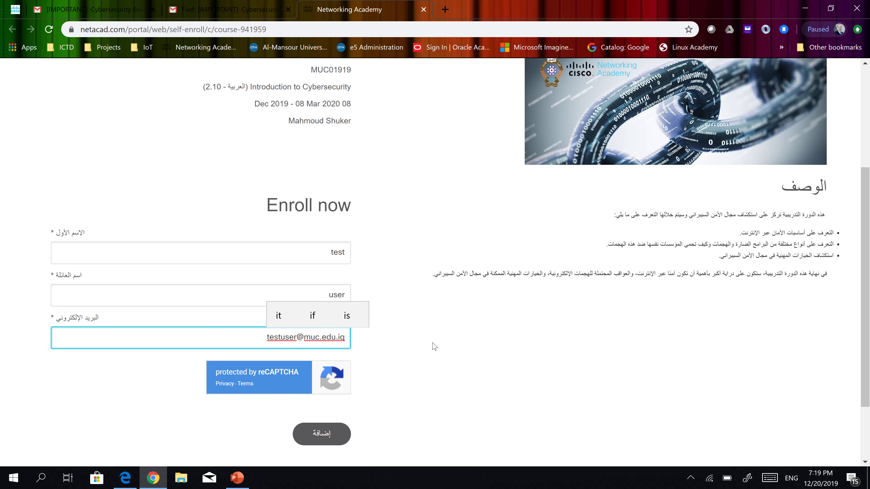
click(395, 360)
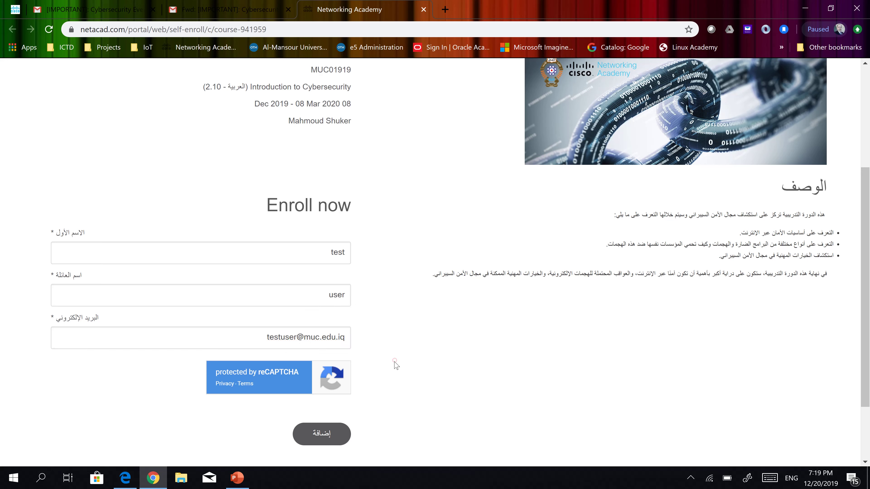
Submit the enrollment with the إضافة button and return to the forwarded email in Gmail
click(324, 437)
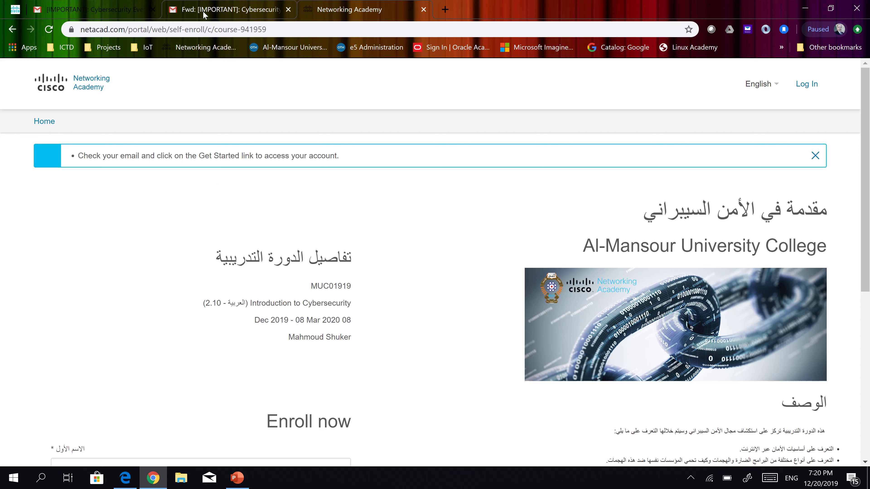
click(225, 10)
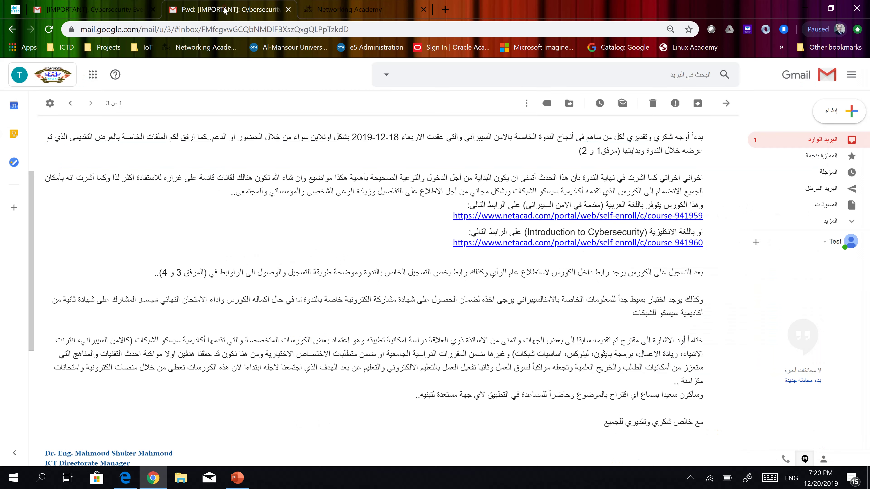
Open the new Networking Academy email from the inbox and follow its البدء >> link to registration
click(828, 141)
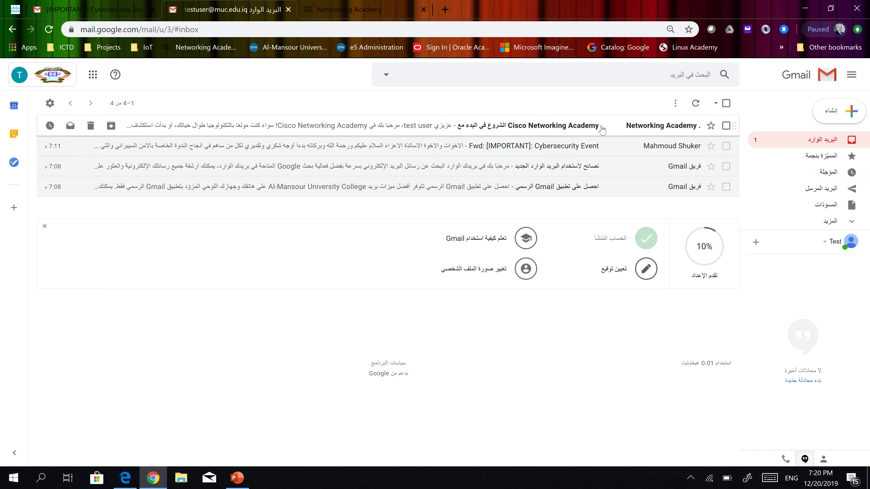
click(488, 131)
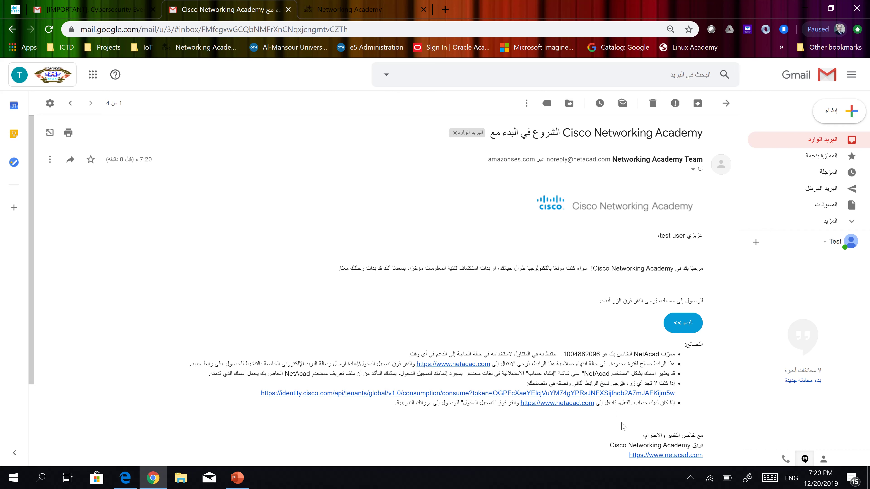
click(686, 329)
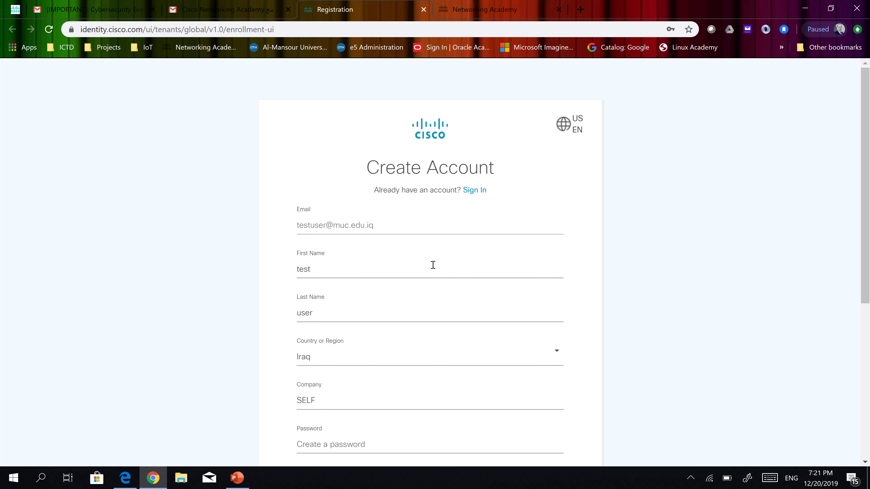
Enter the account password and its confirmation on the registration form
scroll(459, 357, down, 3)
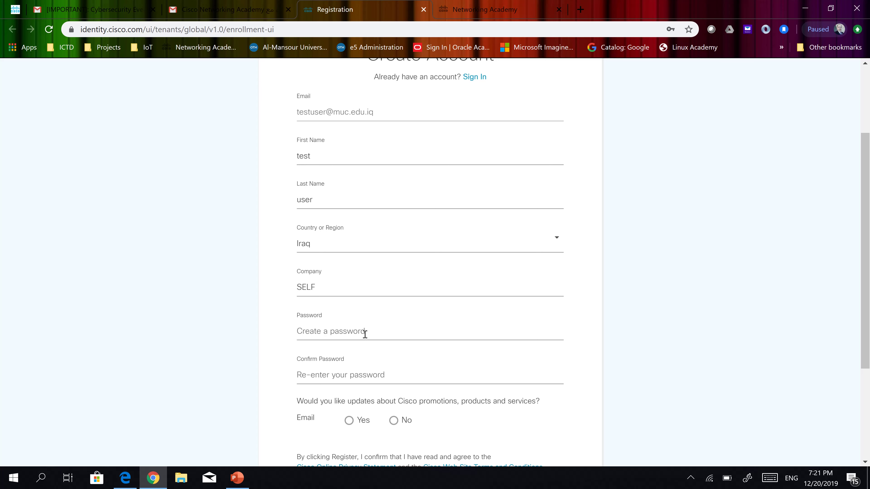
click(365, 334)
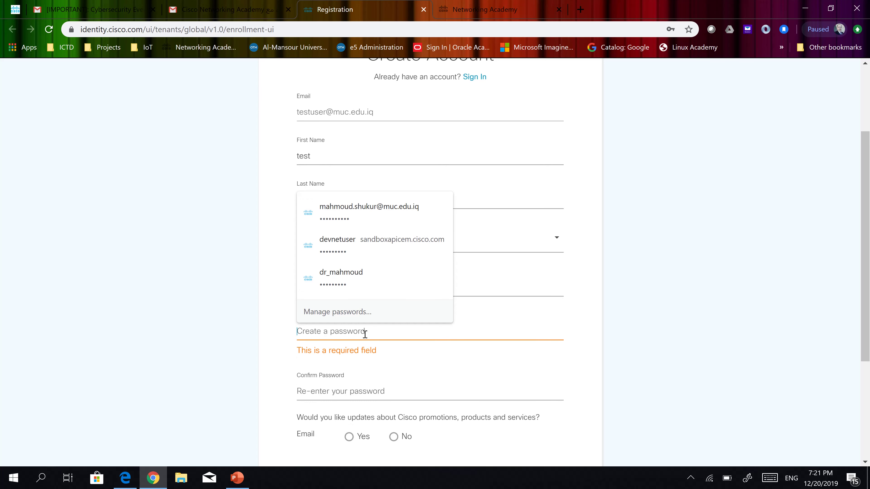
text(CCic)
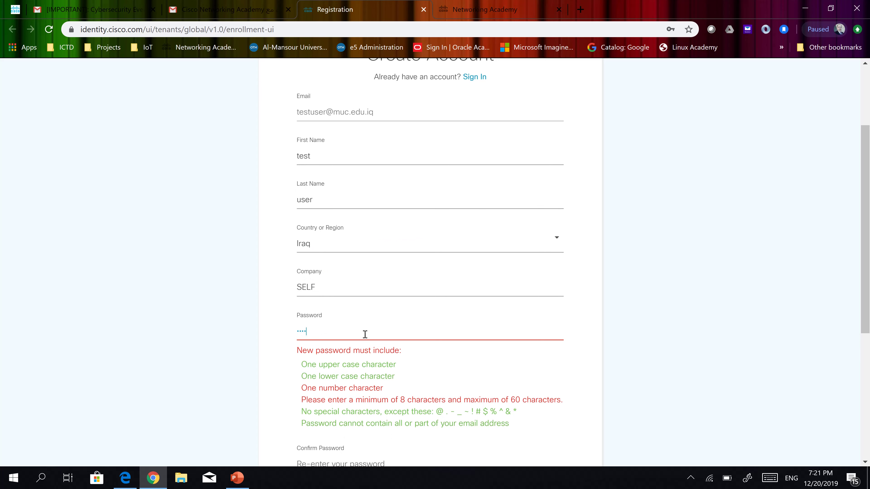
text(o123)
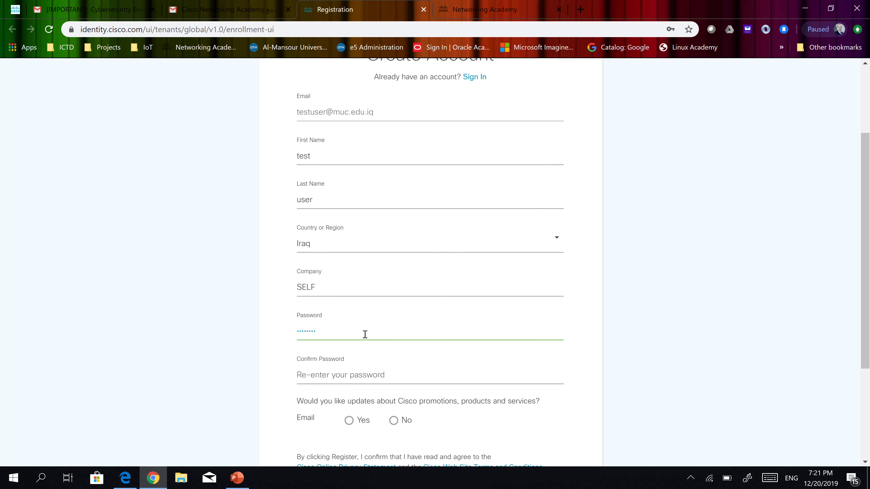
click(334, 375)
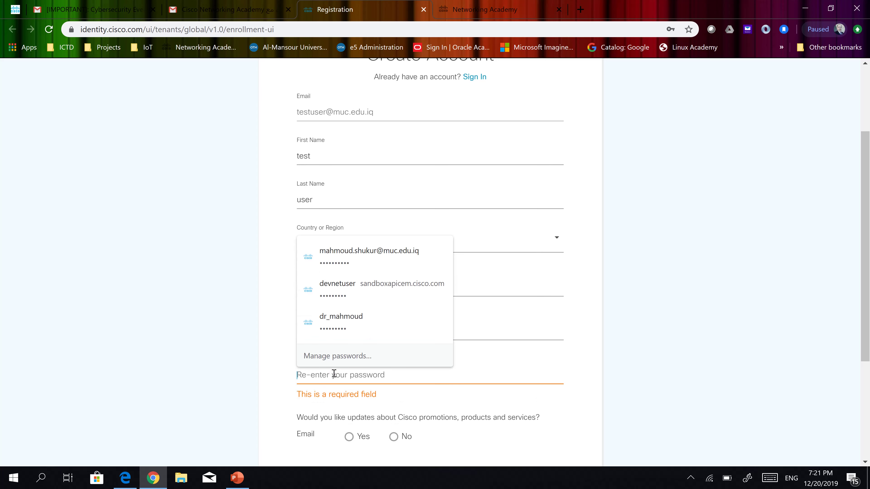
text(C)
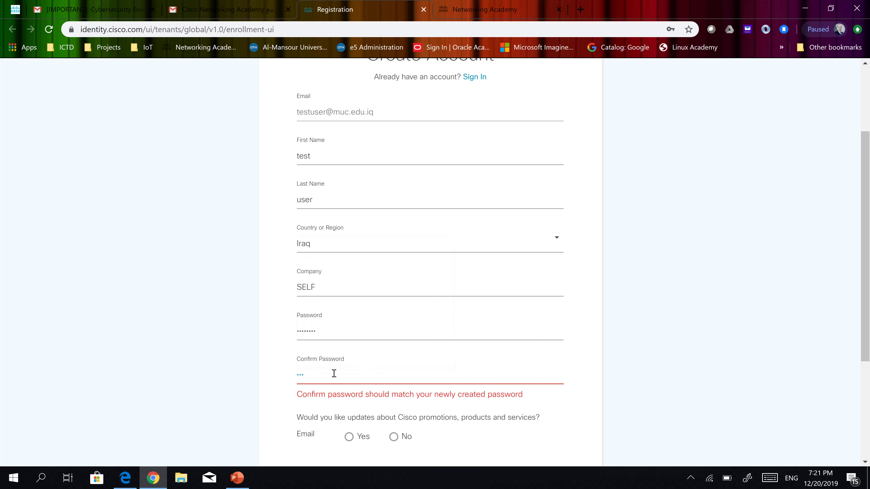
text(isco123)
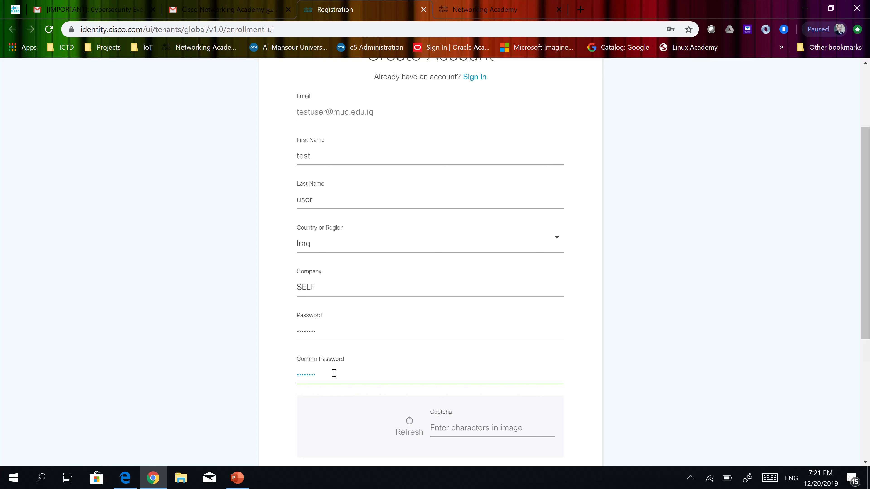
Fill in the captcha code, decline Cisco e-mail updates, and register the account
scroll(654, 365, down, 1)
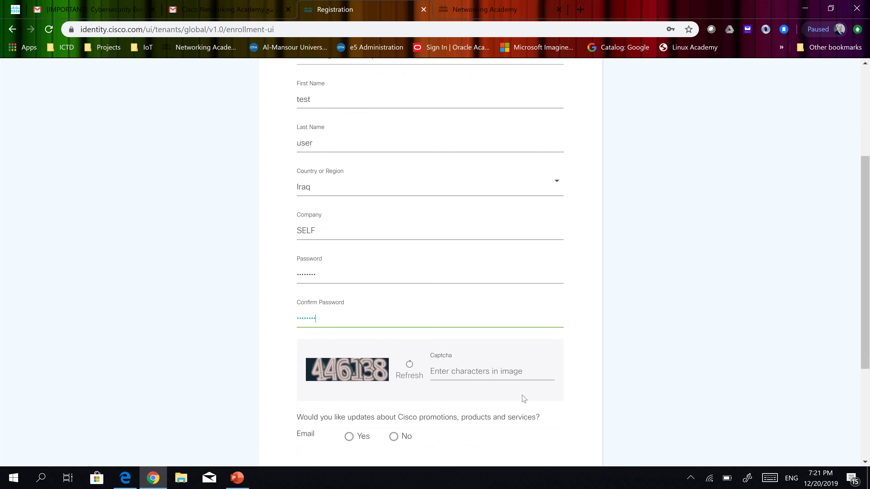
click(466, 373)
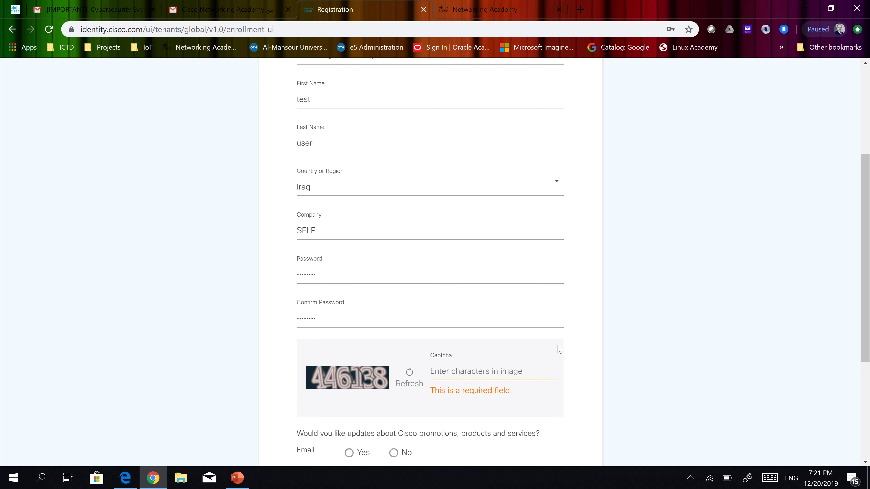
text(44)
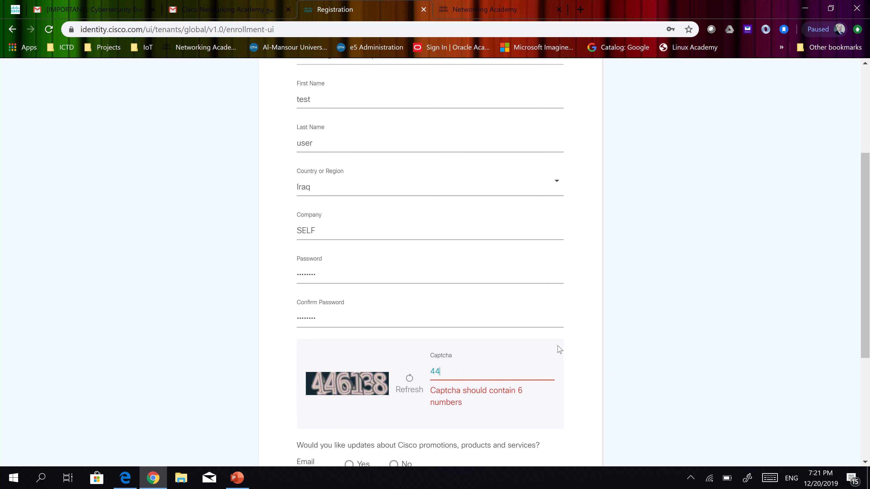
text(6138)
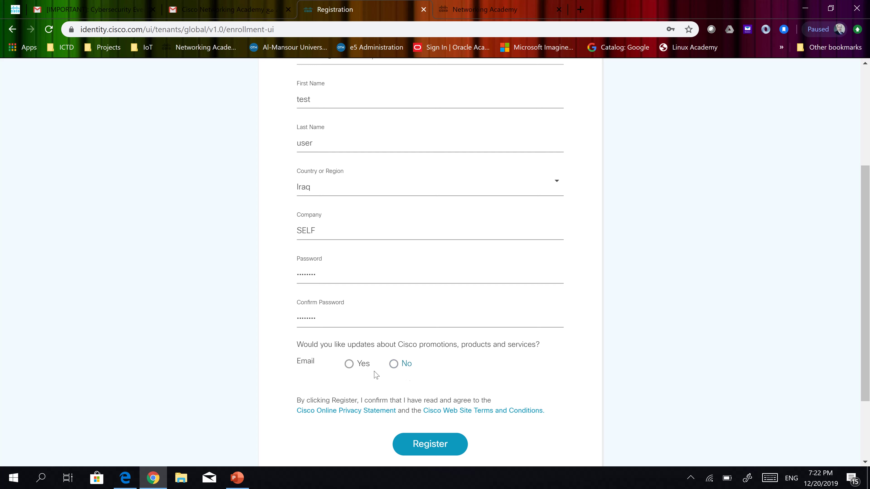
click(393, 364)
click(442, 451)
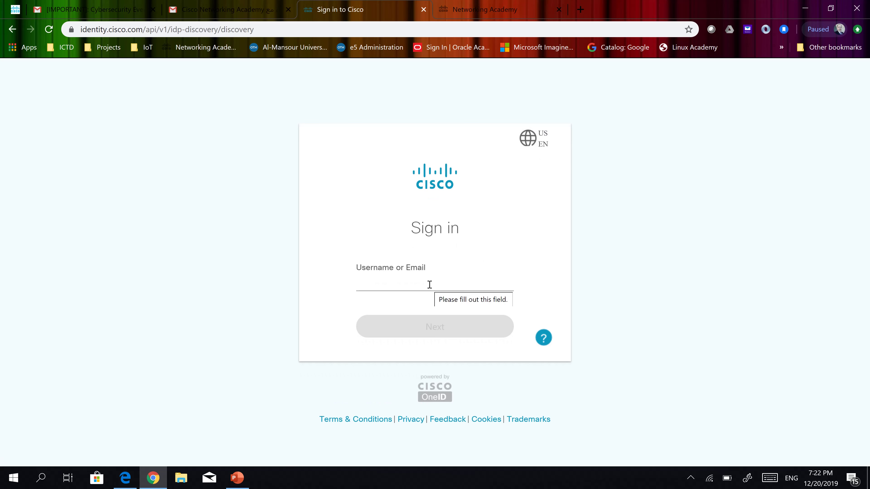
Sign in with the newly registered account's e-mail address and password
click(392, 286)
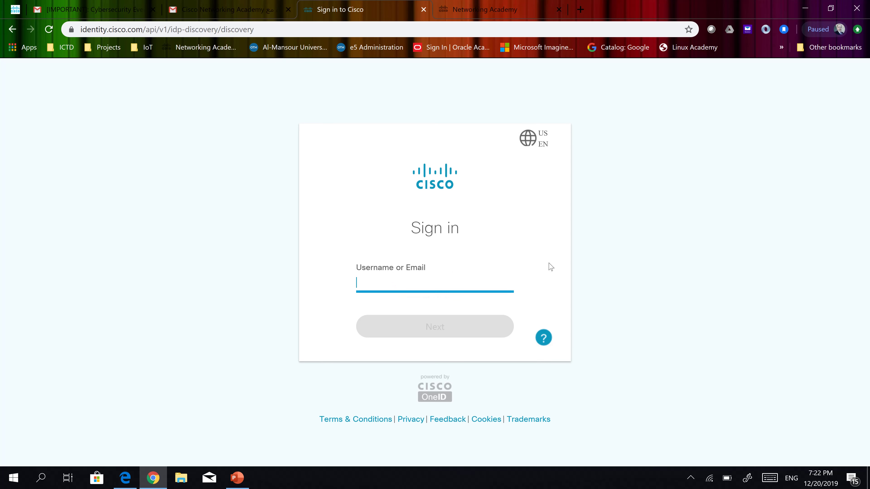
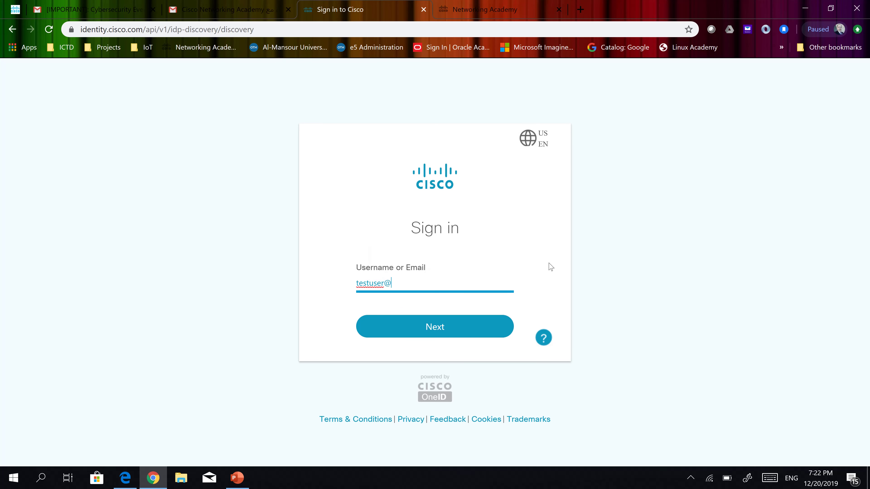
click(448, 329)
click(448, 328)
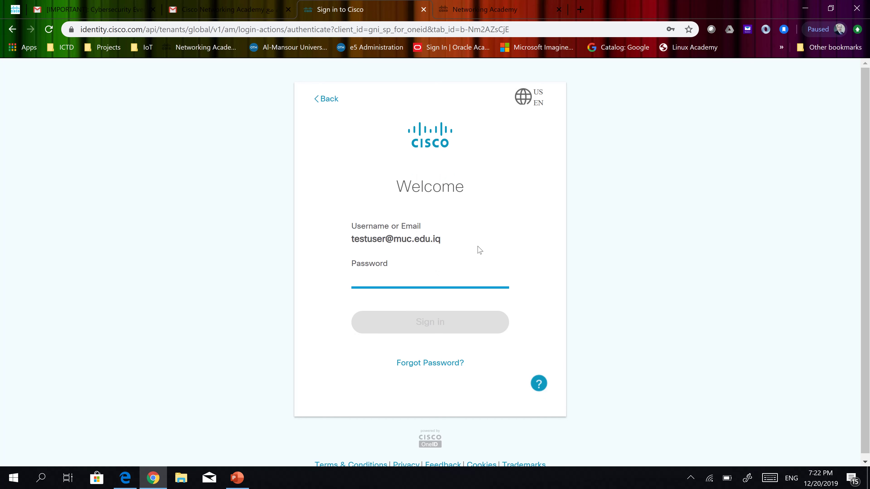
text(•)
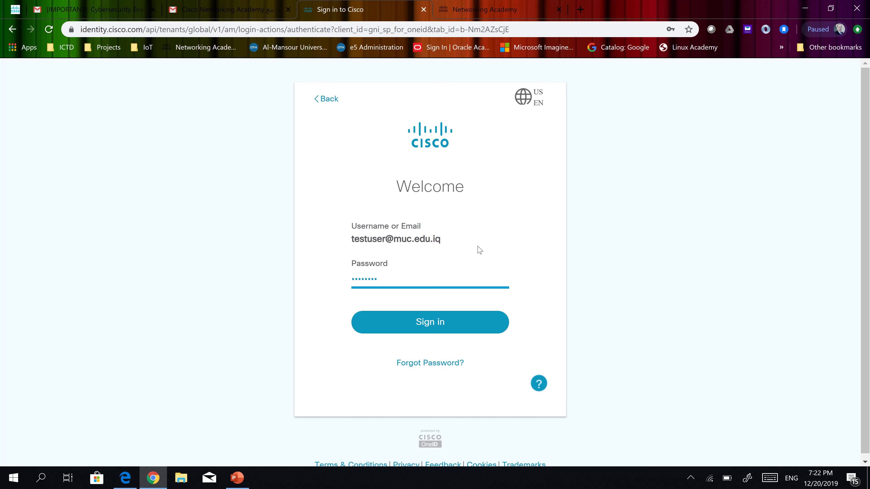
click(443, 323)
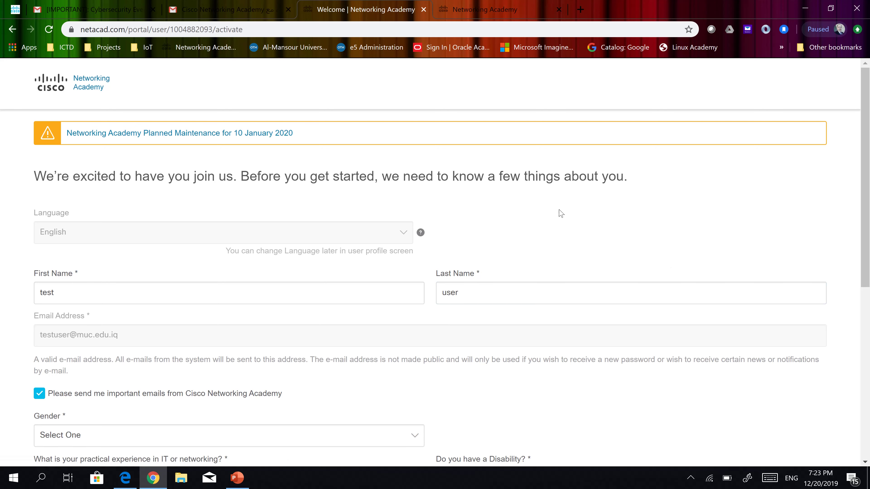
Review the prefilled last name and set Gender to Male
click(554, 300)
scroll(476, 252, down, 1)
click(537, 232)
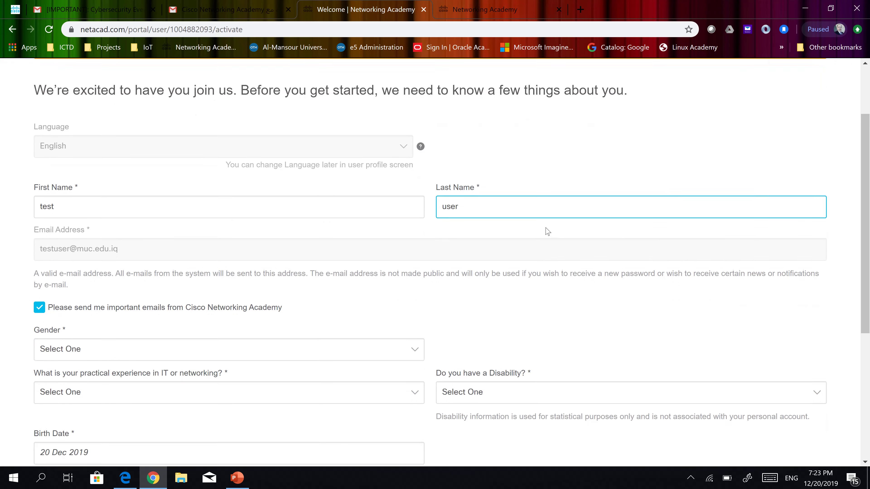
scroll(546, 232, down, 2)
click(318, 267)
click(321, 266)
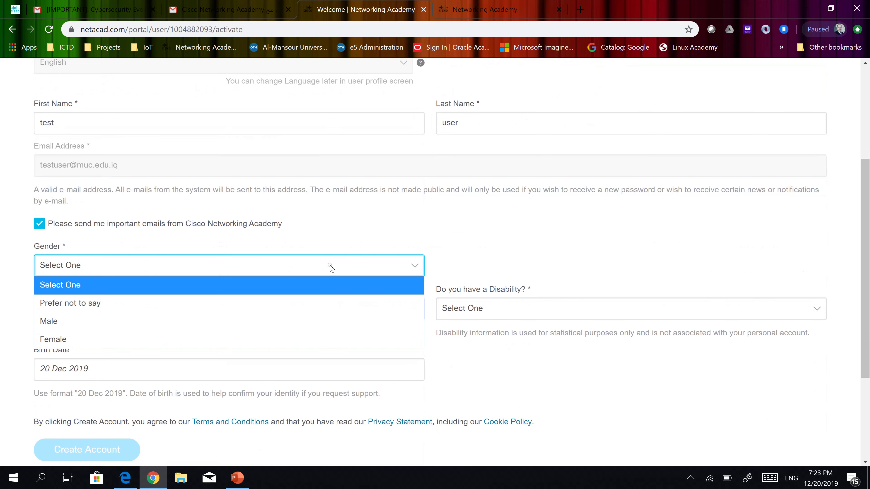
click(67, 328)
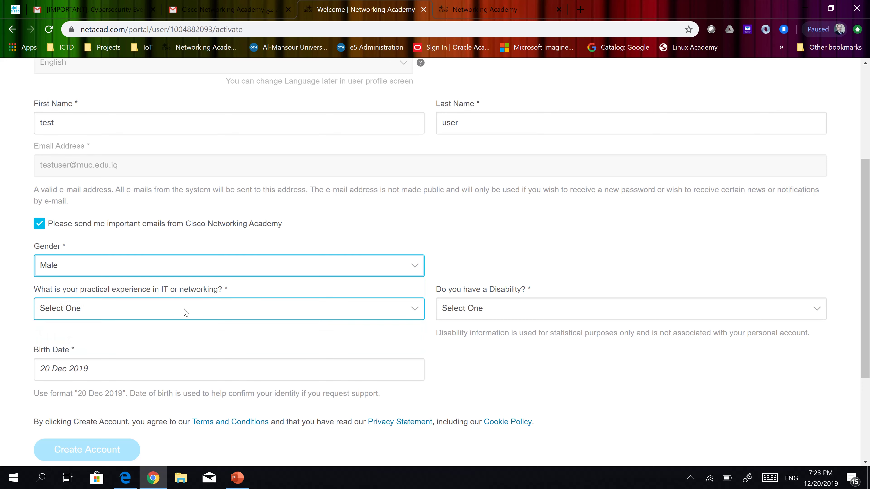
Set IT experience to None and Disability to No
click(186, 313)
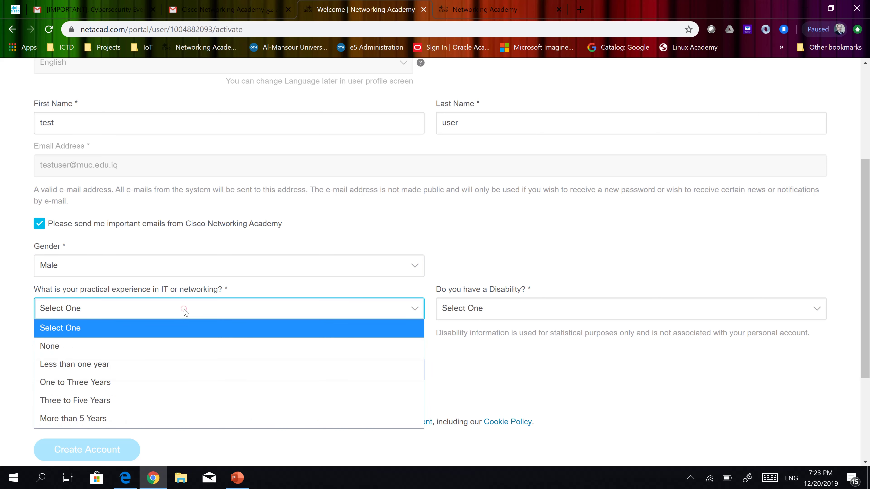
click(150, 345)
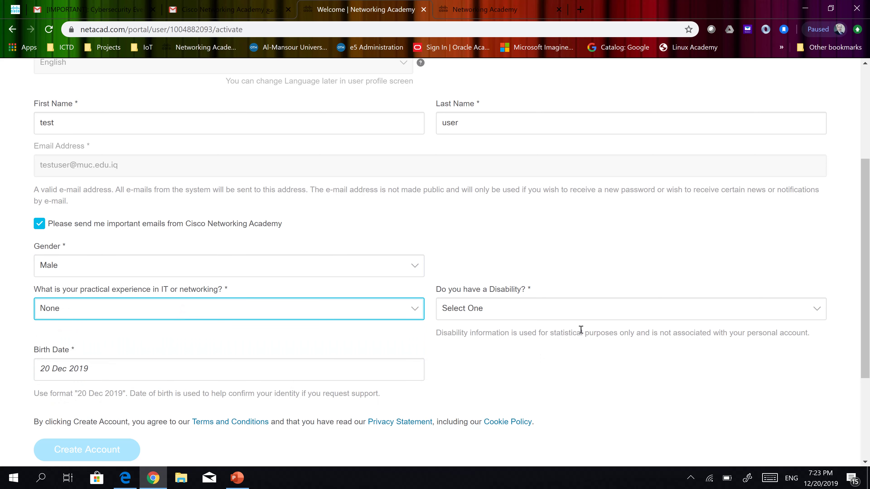
click(557, 311)
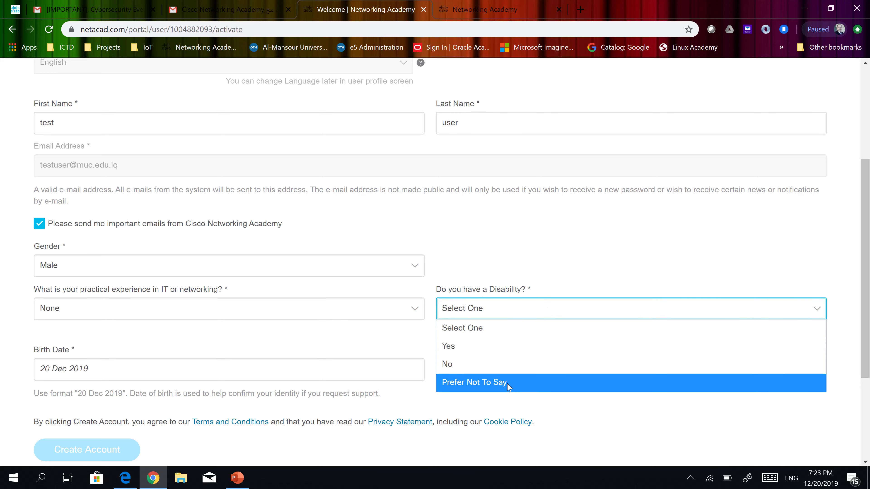
click(500, 365)
scroll(121, 334, down, 2)
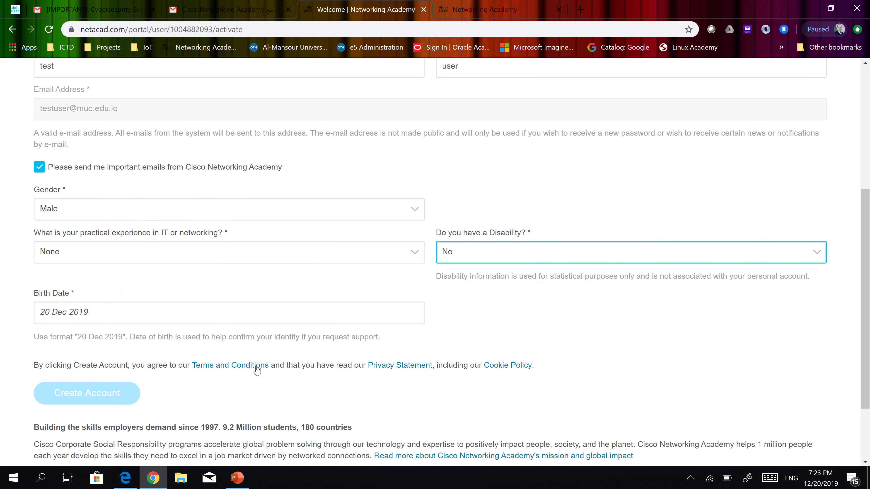
click(100, 314)
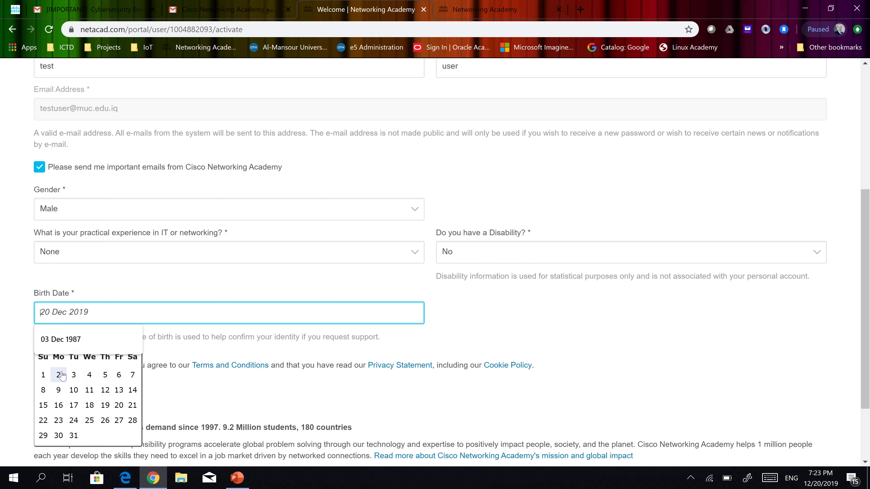
Choose 1990 as the birth year in the date picker
scroll(86, 370, down, 2)
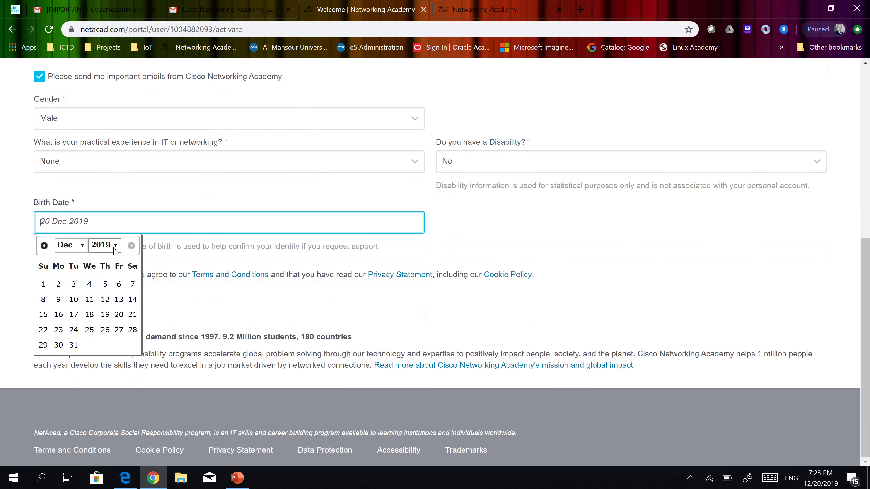
click(110, 250)
scroll(111, 147, up, 10)
scroll(110, 146, up, 10)
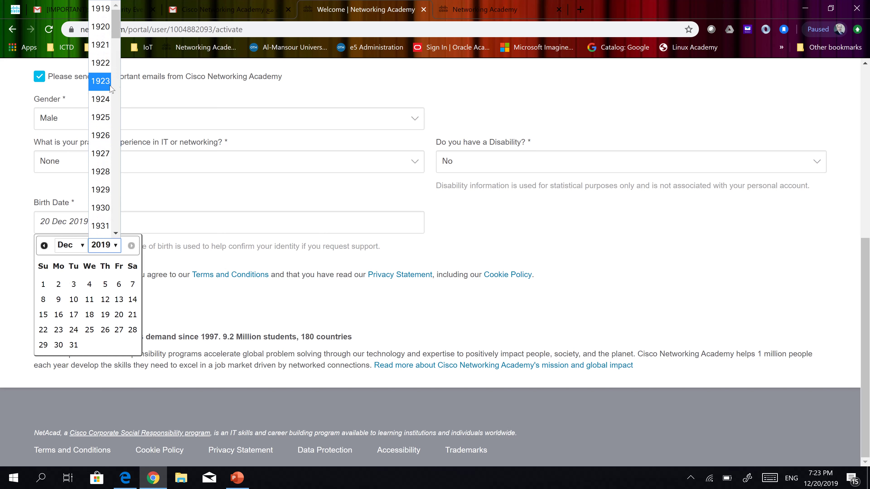
scroll(112, 104, down, 14)
scroll(110, 104, down, 3)
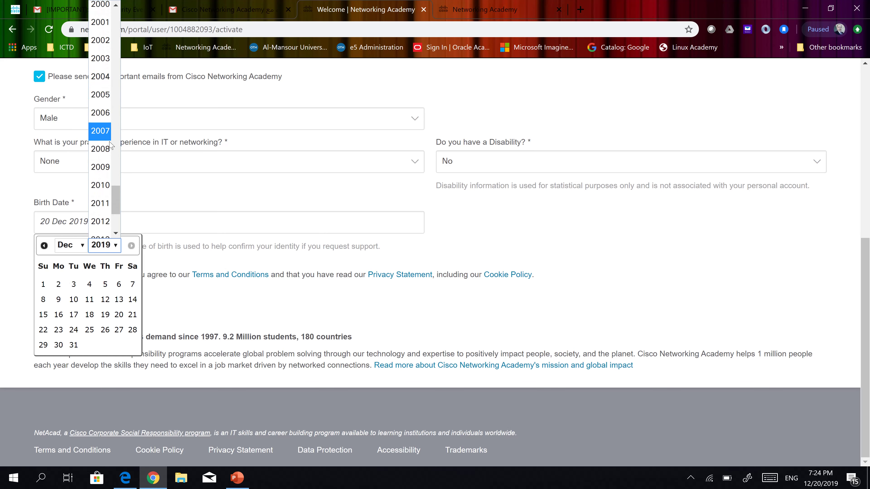
scroll(106, 96, up, 4)
scroll(102, 82, down, 2)
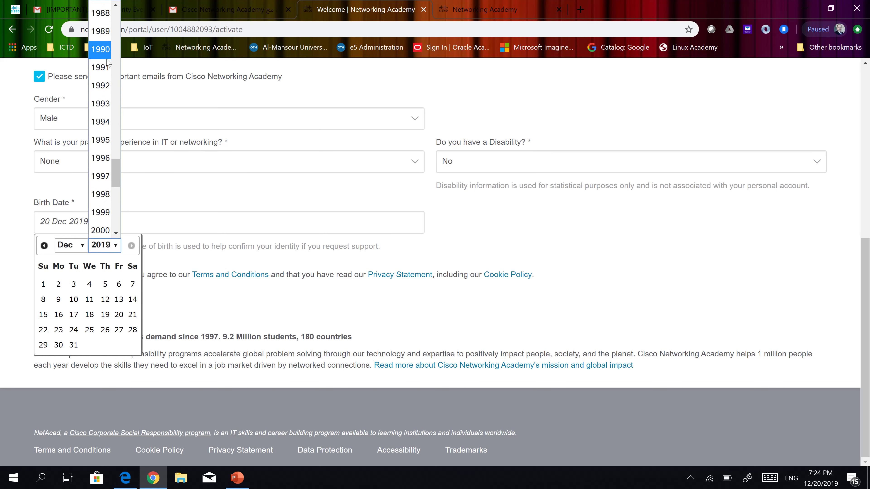
click(101, 49)
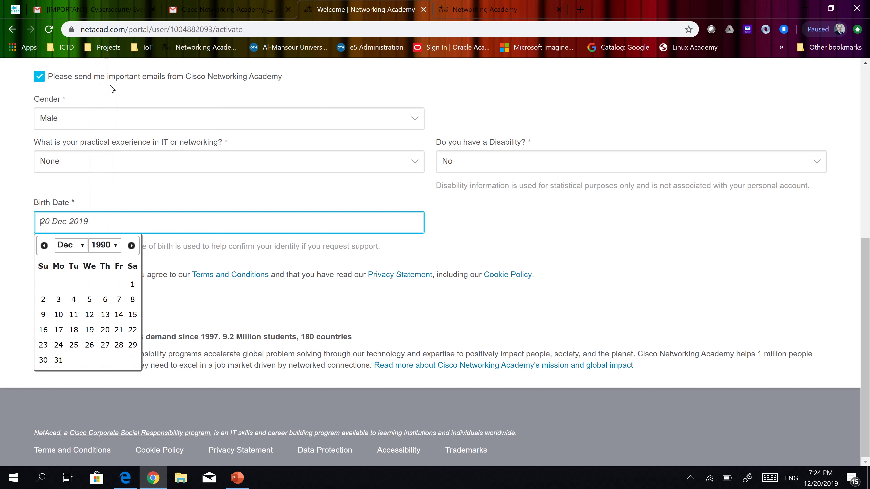
click(116, 245)
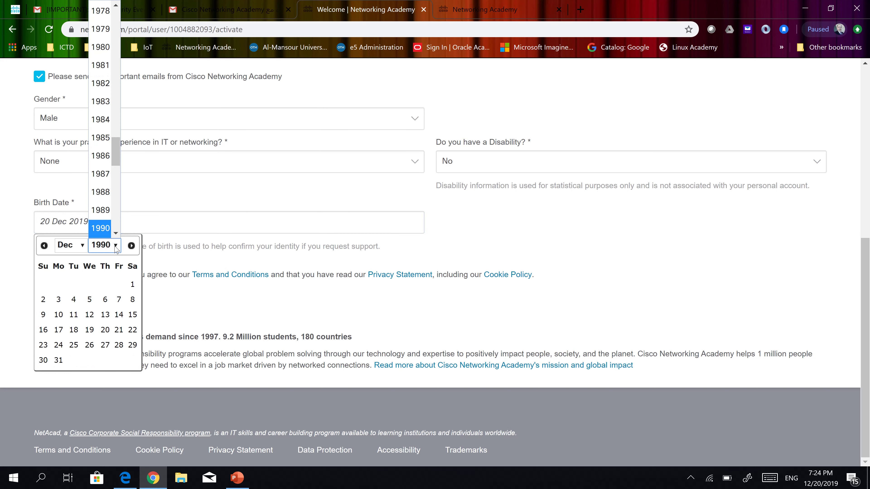
click(79, 305)
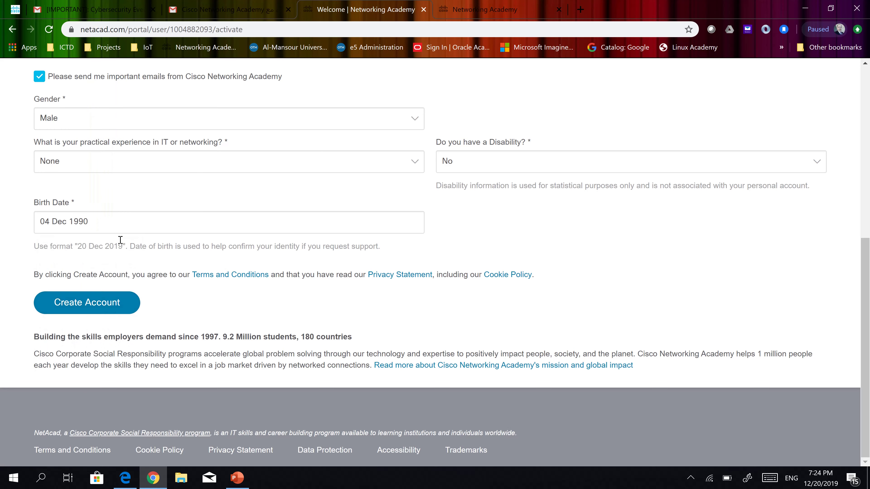
click(502, 220)
click(88, 305)
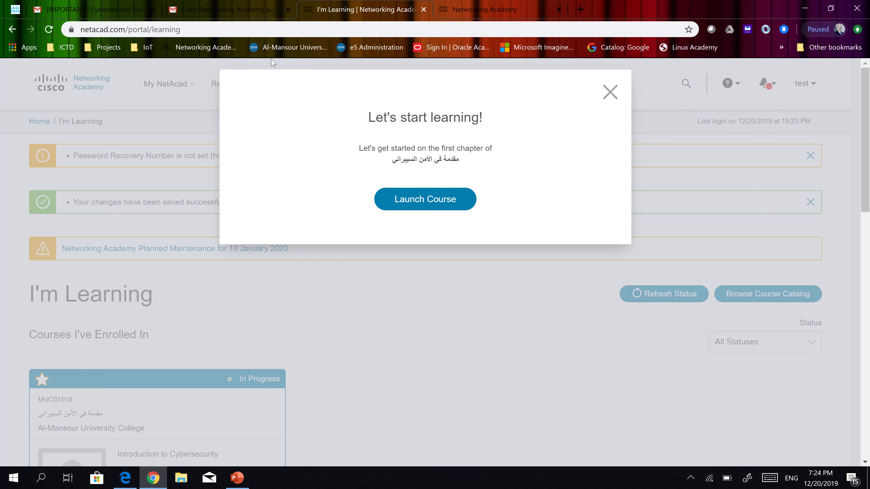
Dismiss the Let's start learning prompt and launch the Introduction to Cybersecurity course from its card
click(610, 91)
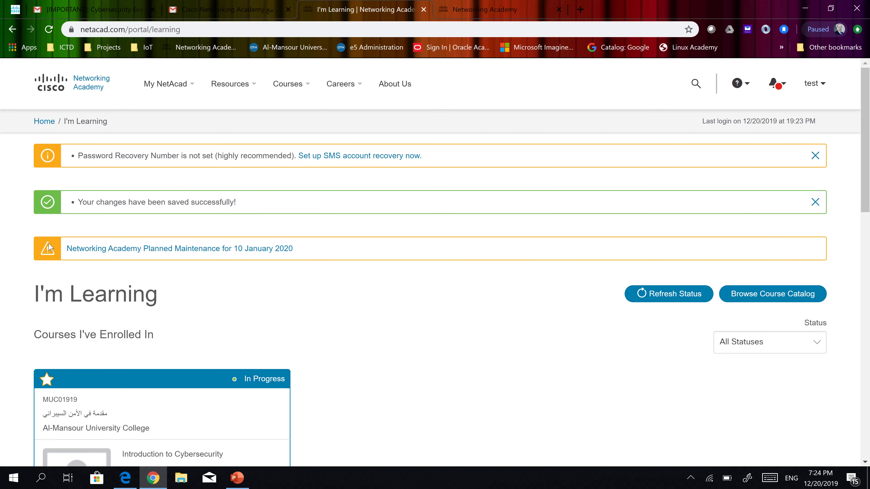
mouse_move(798, 85)
scroll(366, 288, down, 1)
scroll(366, 288, down, 1)
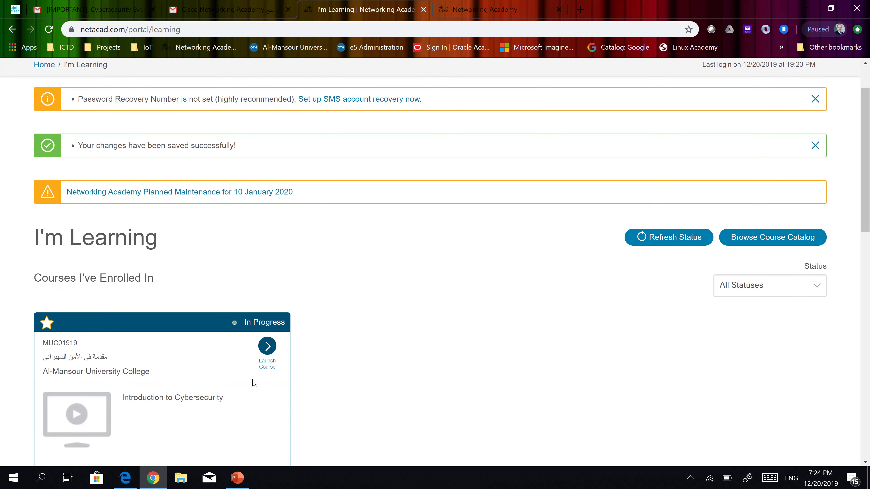
scroll(501, 298, down, 4)
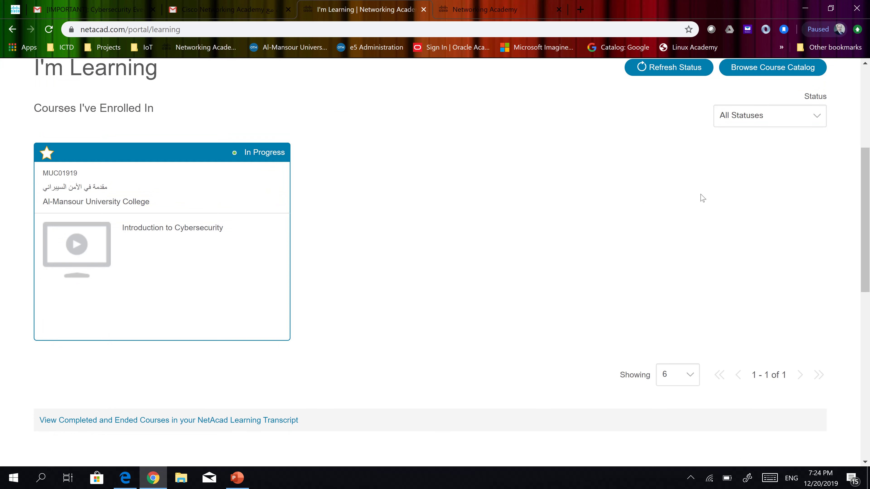
mouse_move(197, 190)
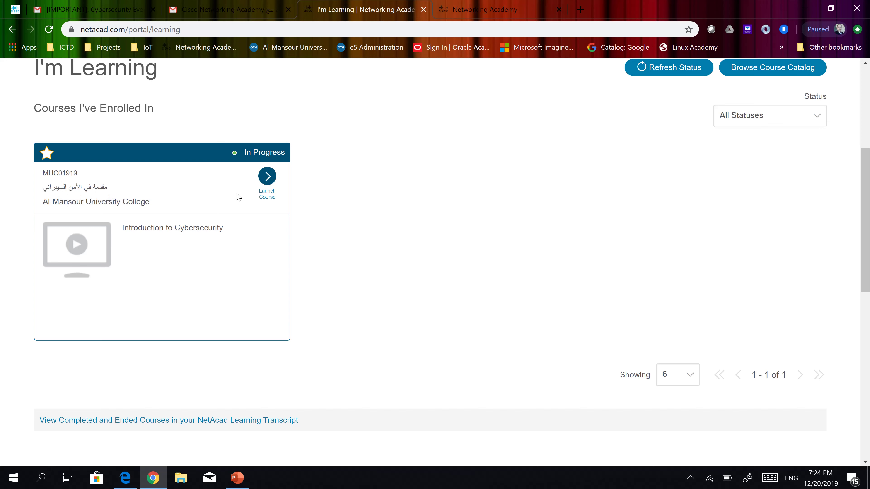
click(269, 179)
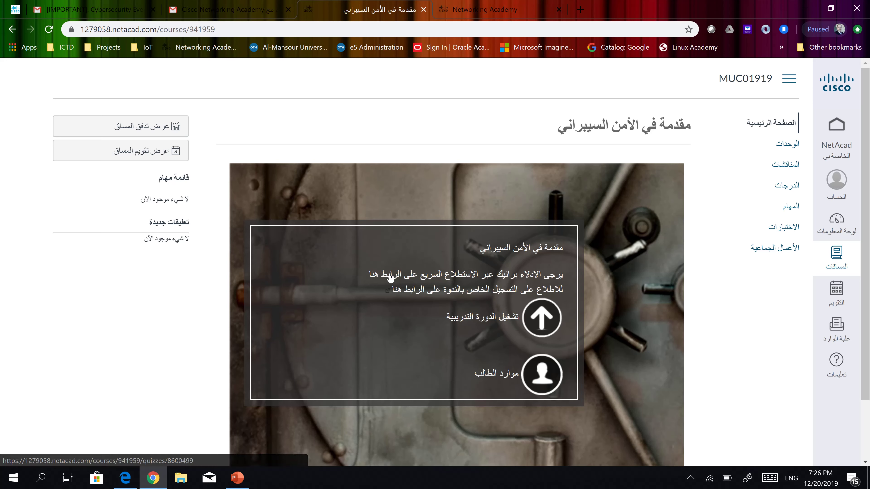
Open the course opinion survey from its 'هنا' link and start it at question 1 of 5
click(377, 276)
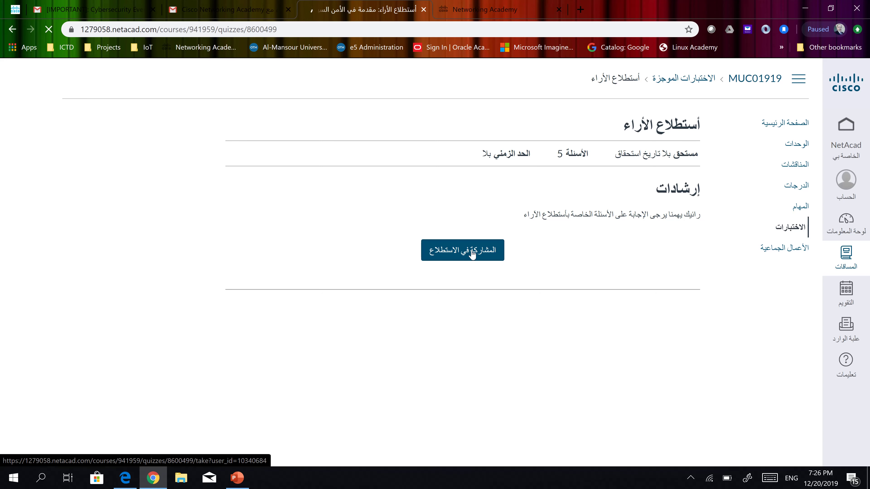
click(461, 253)
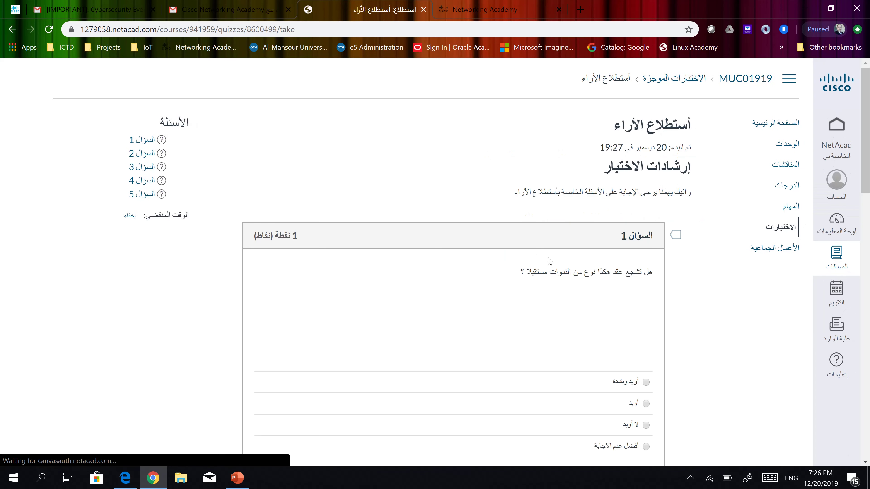
Scroll through survey questions 1–5 to the submit bar, then back up to question 1
scroll(692, 251, down, 2)
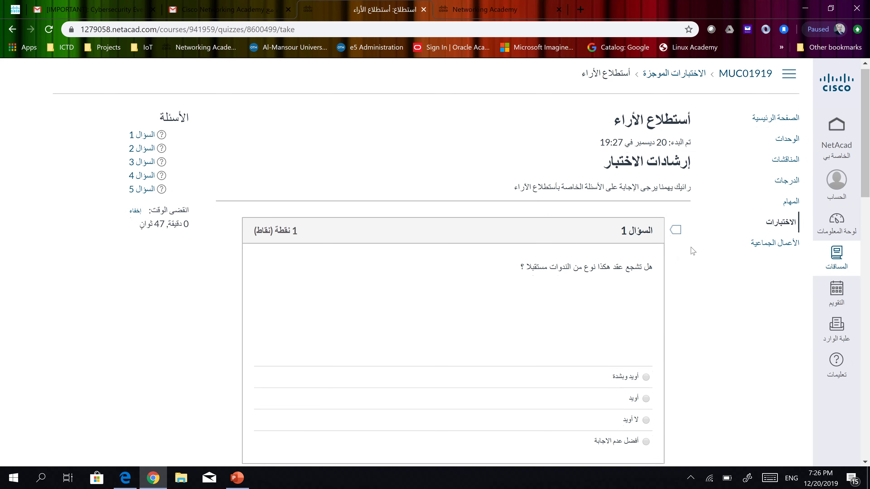
scroll(692, 251, down, 15)
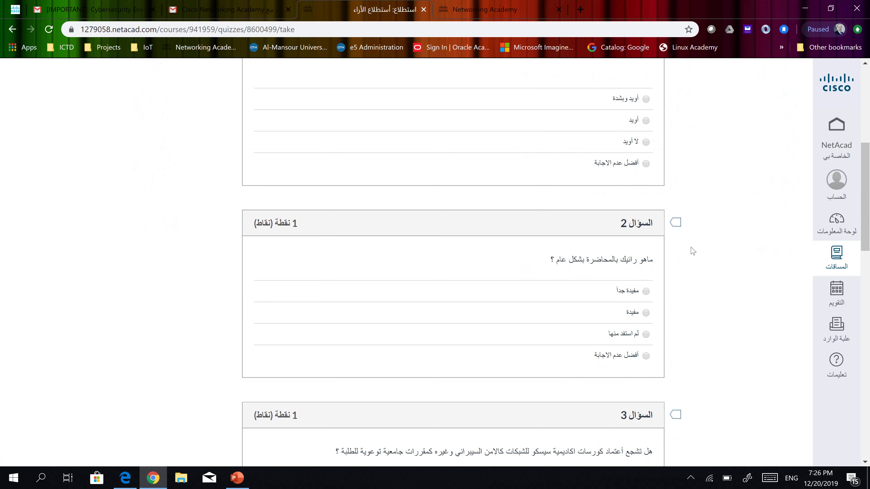
scroll(692, 251, down, 12)
scroll(692, 251, up, 20)
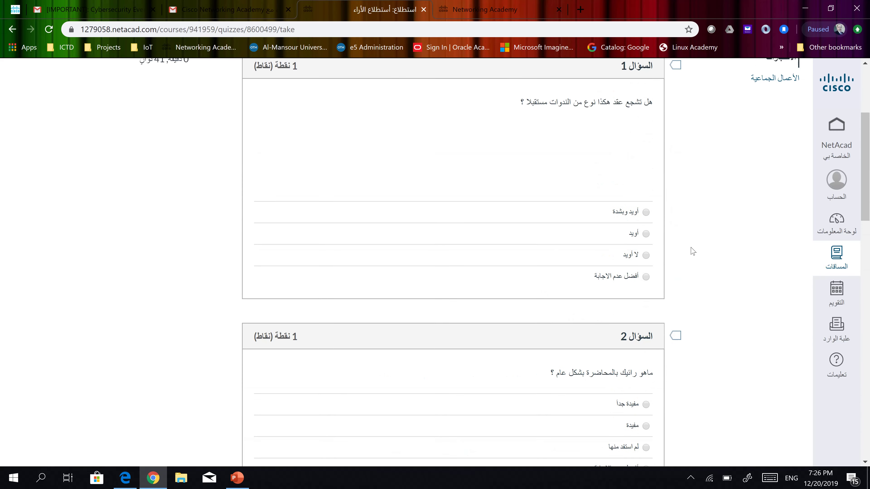
scroll(692, 251, up, 3)
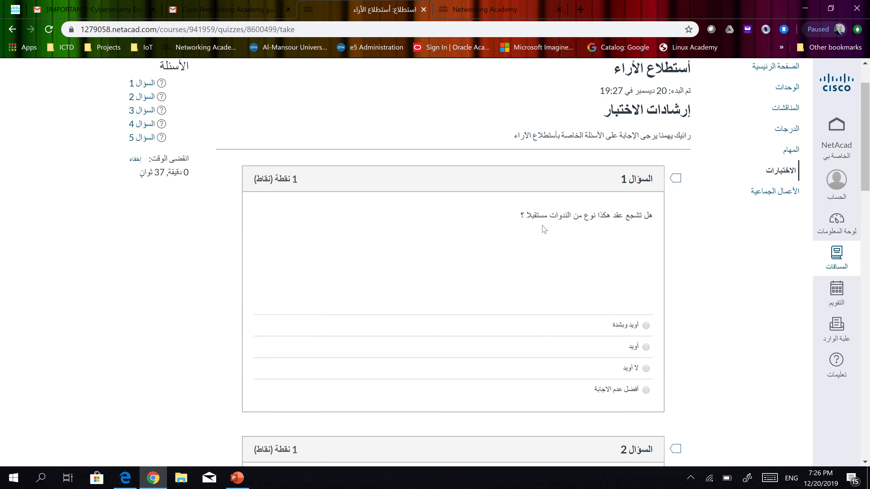
scroll(680, 247, down, 5)
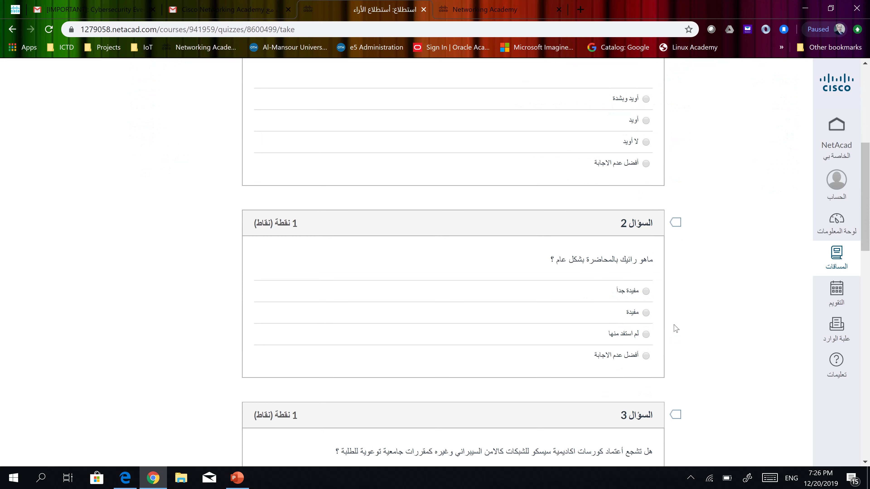
scroll(693, 286, down, 5)
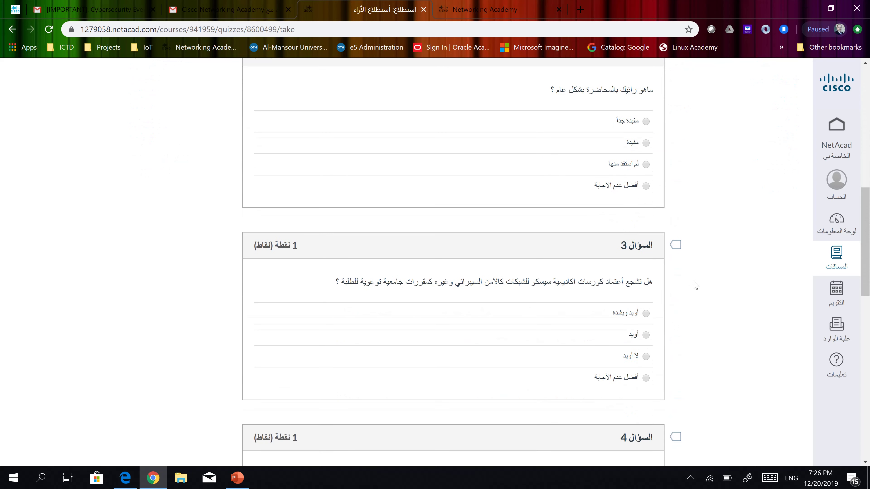
scroll(695, 285, down, 3)
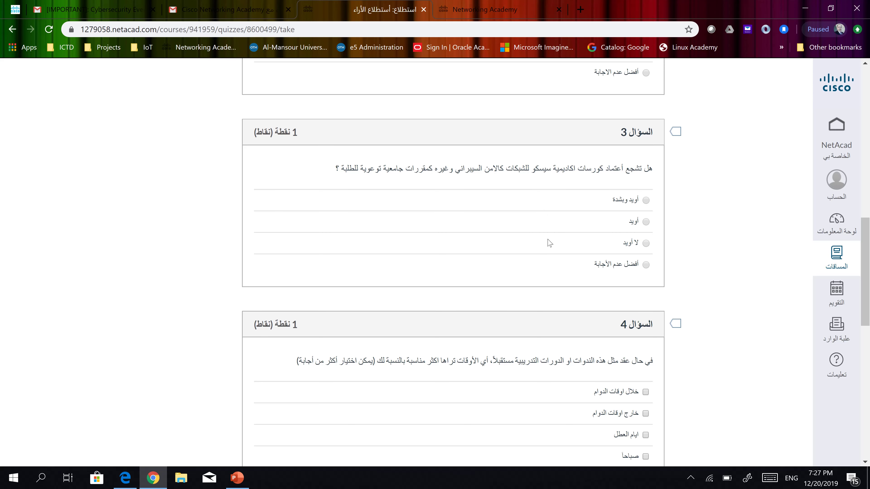
scroll(550, 244, down, 2)
scroll(552, 253, down, 5)
scroll(564, 260, down, 5)
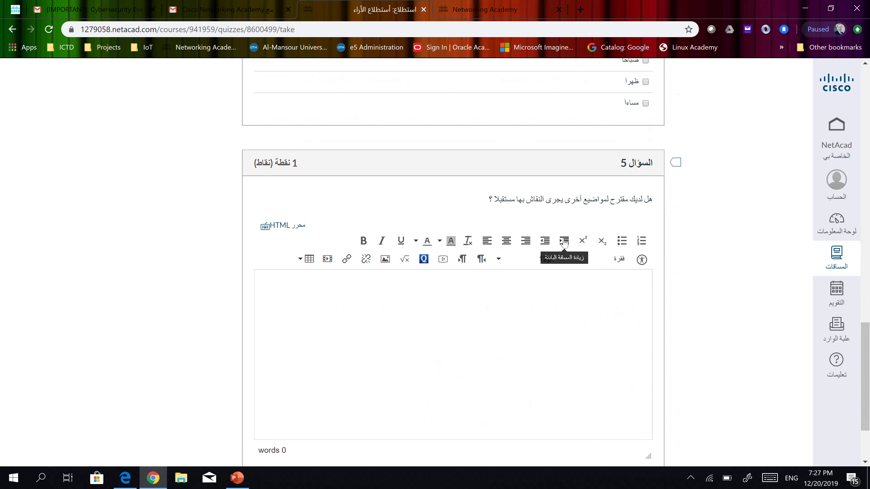
scroll(572, 298, down, 1)
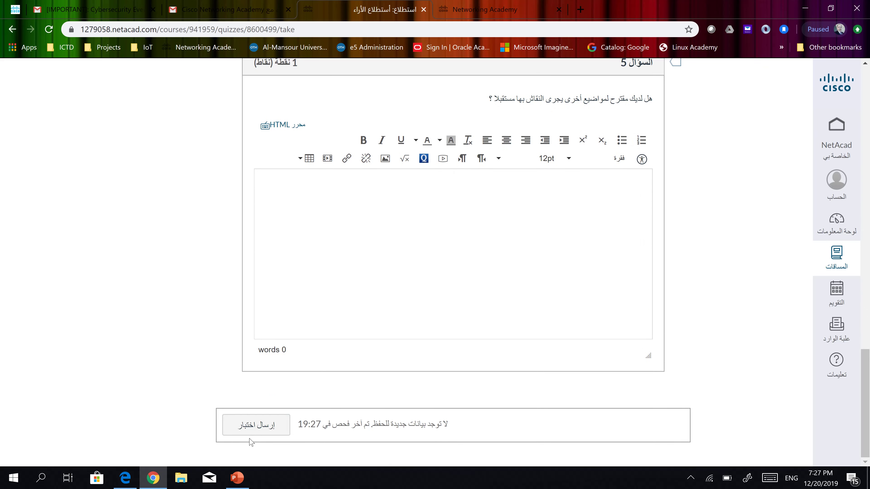
scroll(521, 309, up, 12)
scroll(522, 302, up, 12)
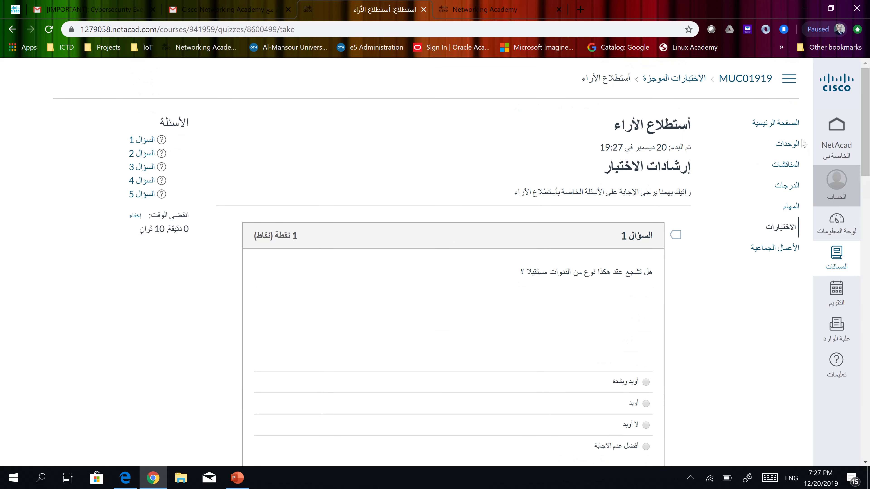
Exit the unfinished survey without submitting, confirming Leave, and get back to the course home page
click(782, 131)
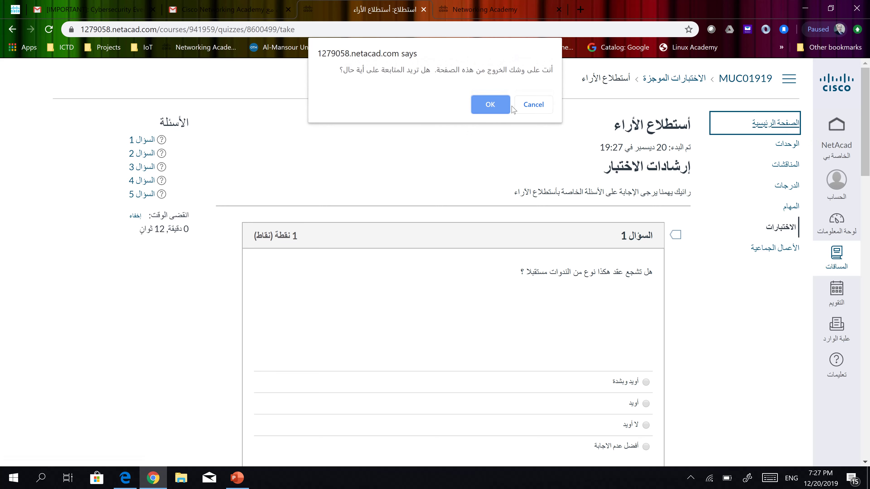
click(530, 107)
scroll(495, 268, down, 3)
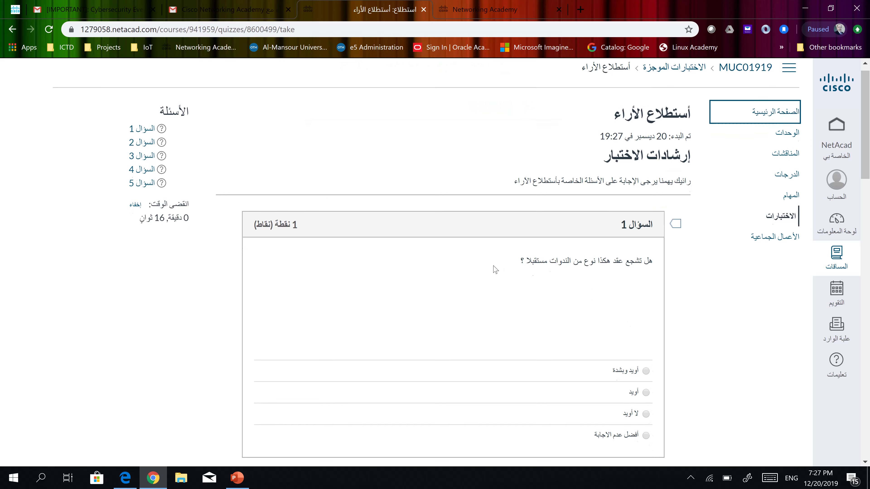
scroll(249, 184, up, 3)
click(12, 29)
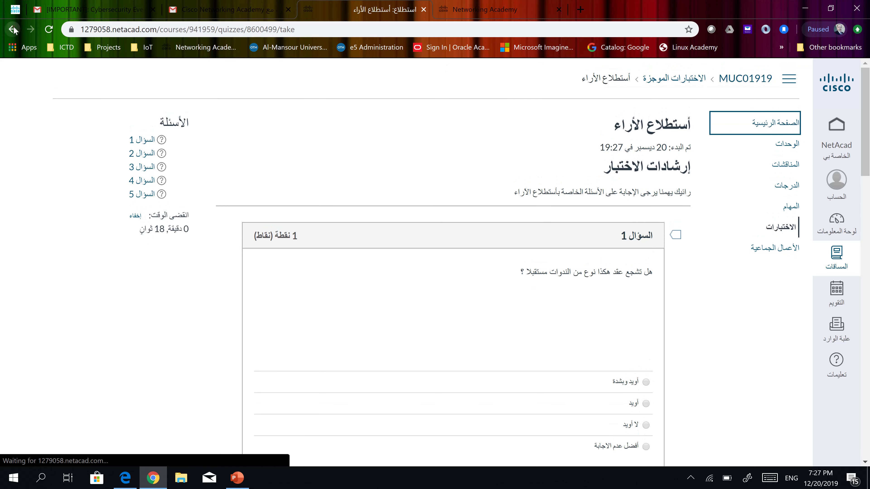
click(491, 94)
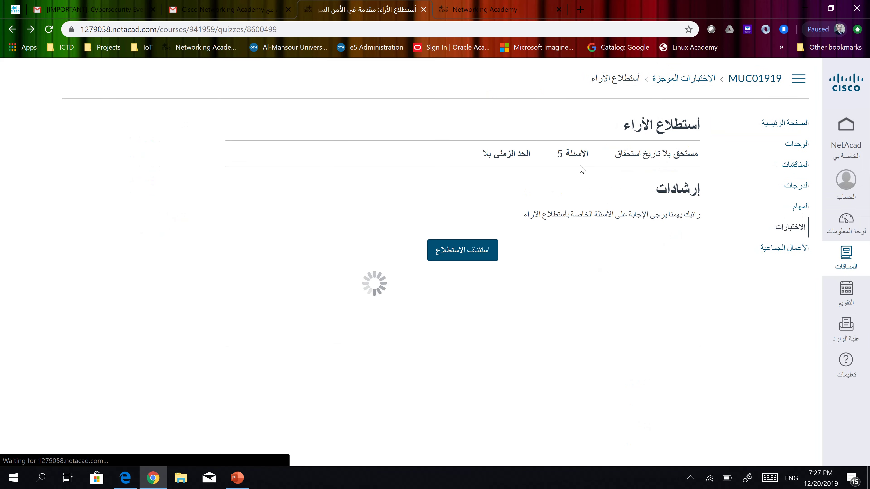
click(12, 29)
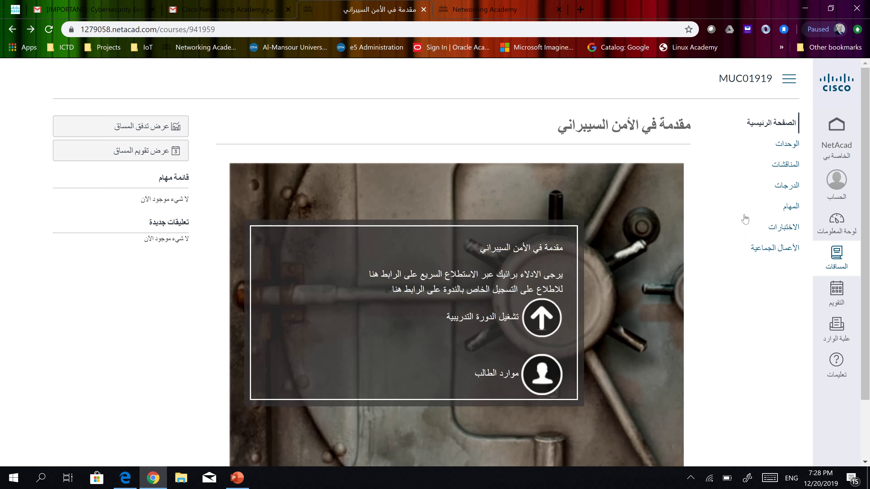
Open the 'اختبار أولي' quiz from the course's quizzes list to see its 5-question, 10-point overview
click(780, 229)
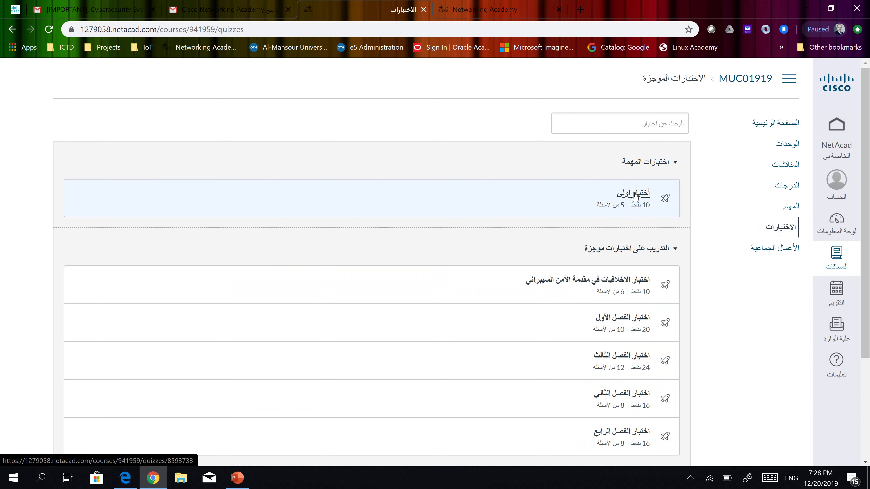
click(634, 196)
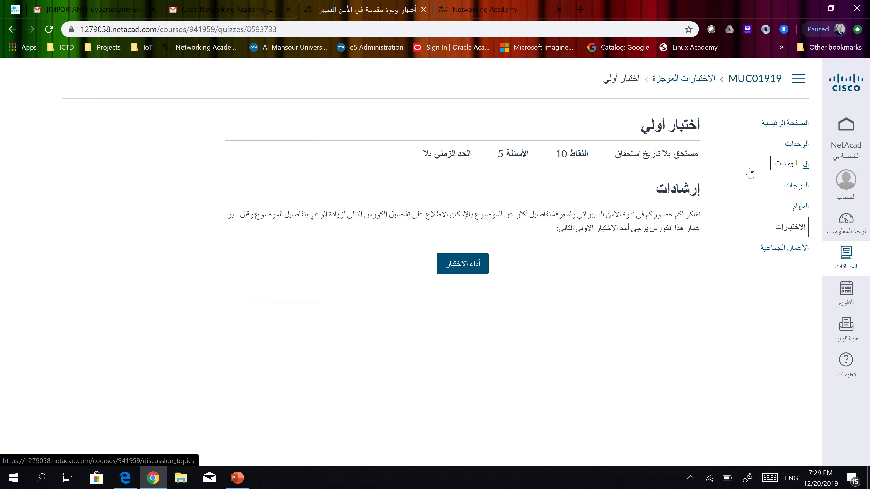
Open the 'الوحدات' modules list and scroll down through chapters 1–5 to the 100-point Final Exam
click(796, 145)
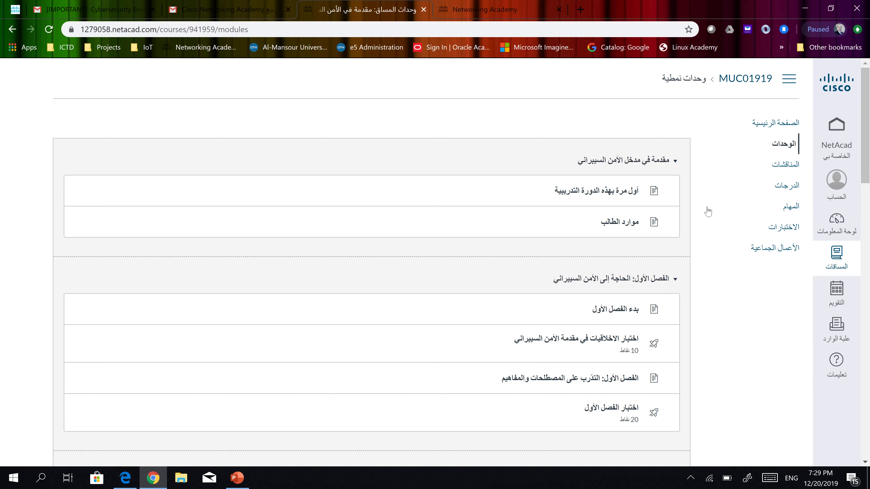
scroll(707, 209, down, 3)
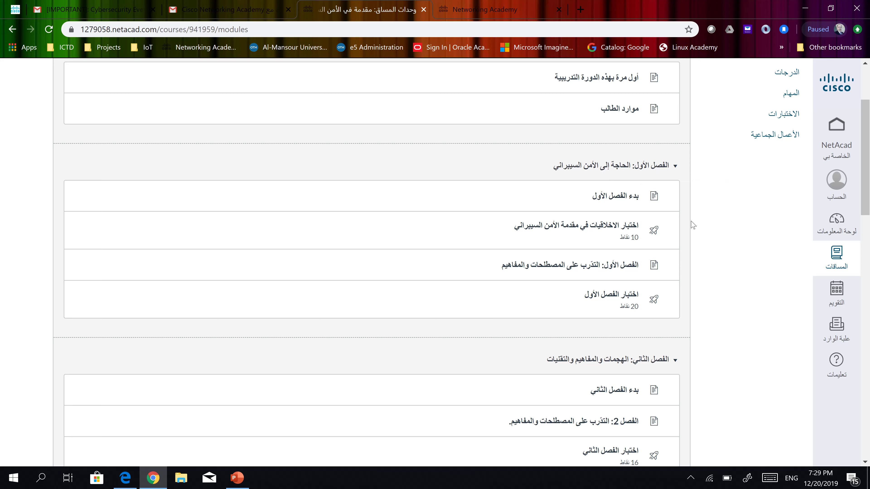
scroll(686, 214, down, 3)
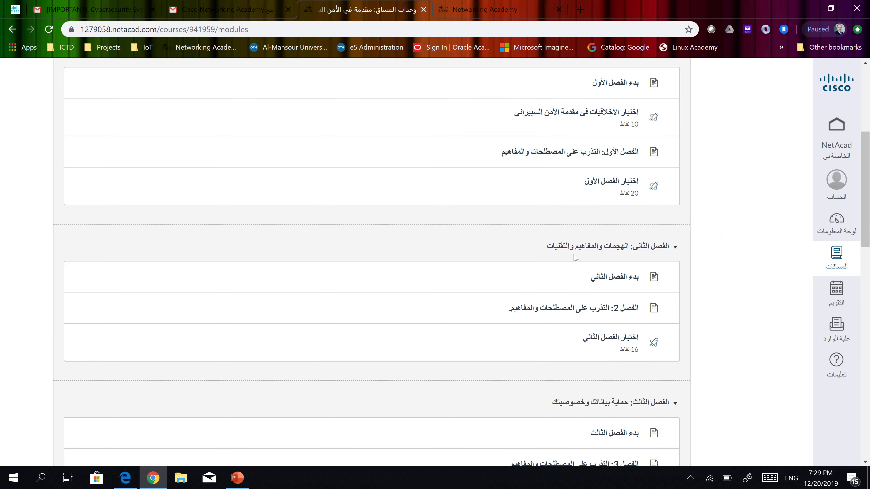
scroll(744, 259, down, 3)
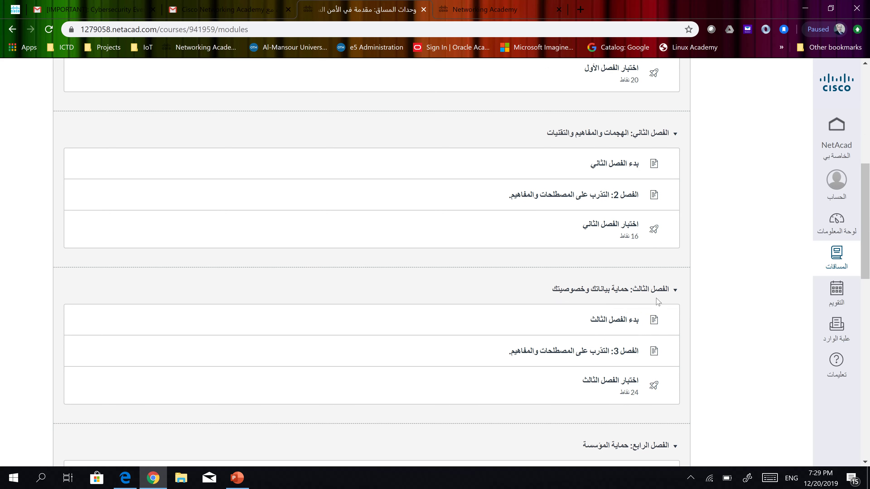
scroll(706, 309, down, 2)
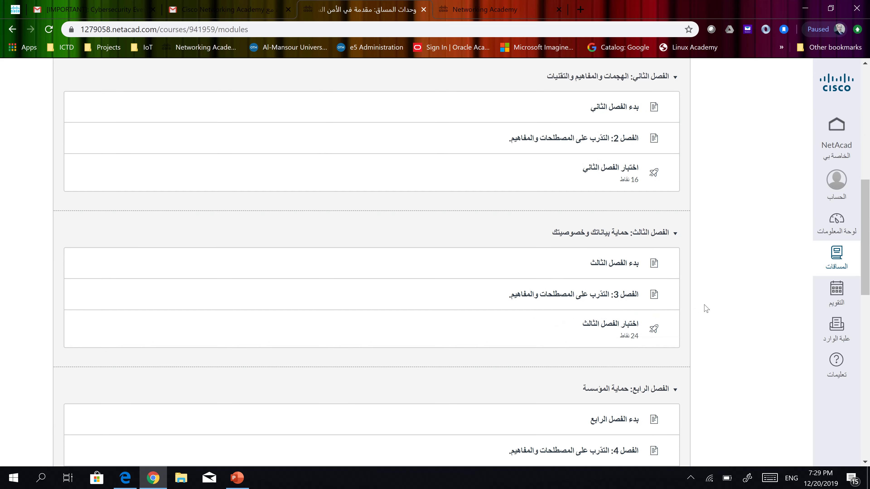
scroll(670, 387, down, 2)
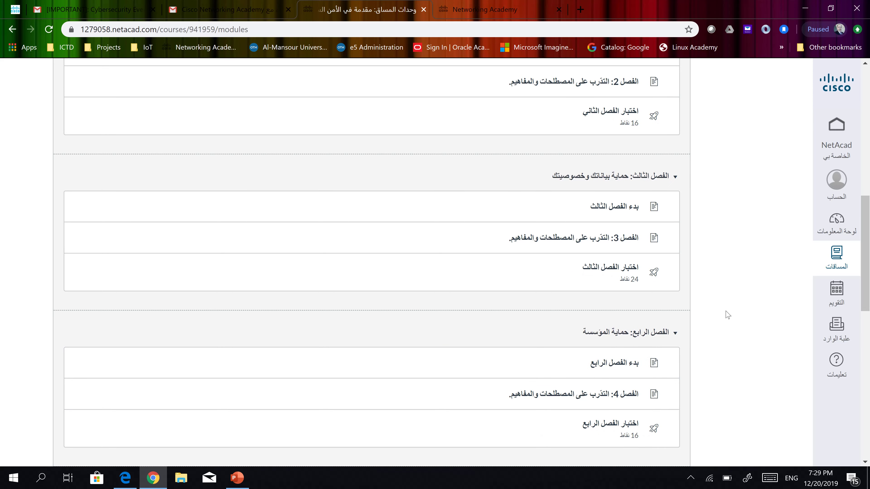
scroll(721, 315, down, 3)
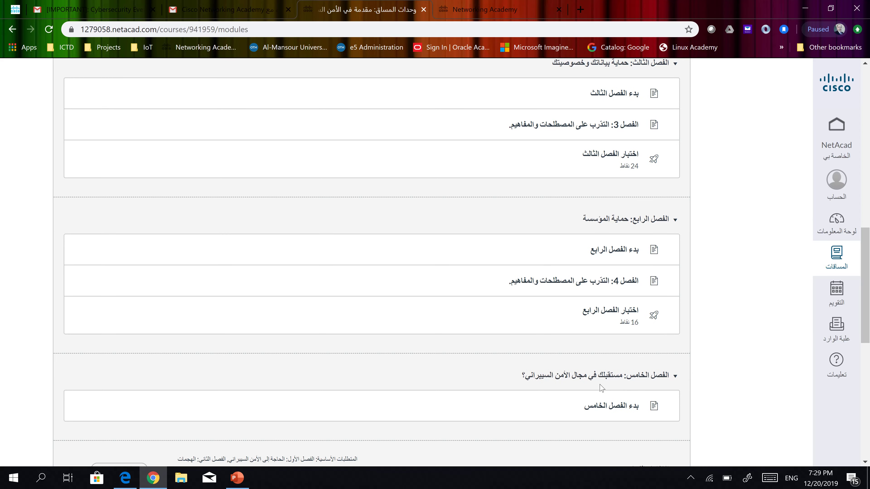
Scroll back up the modules list and return to the course home page
scroll(694, 337, up, 3)
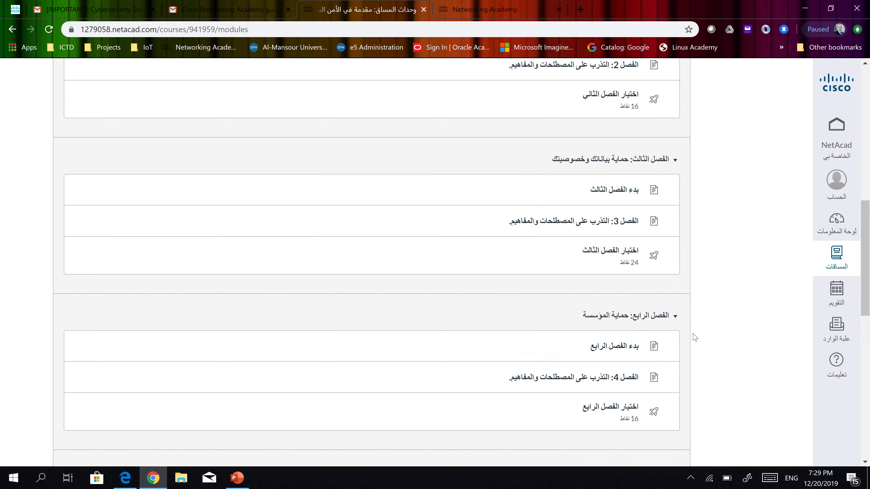
scroll(694, 338, up, 12)
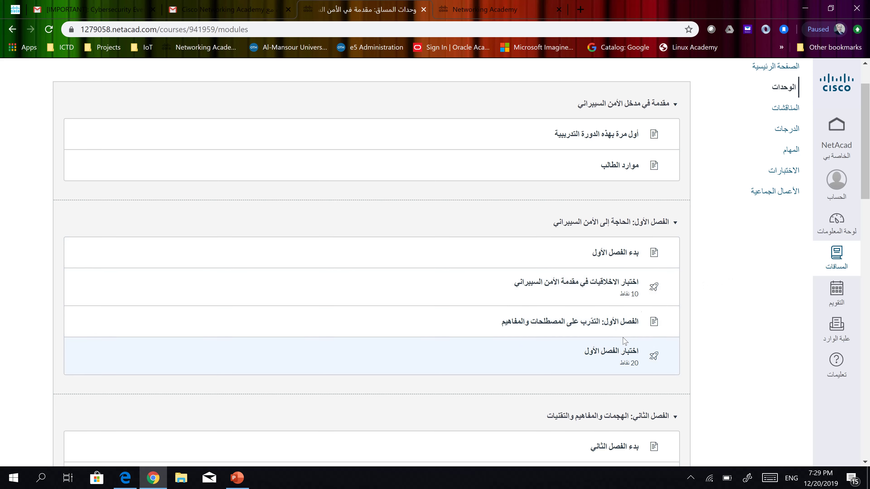
scroll(747, 295, down, 20)
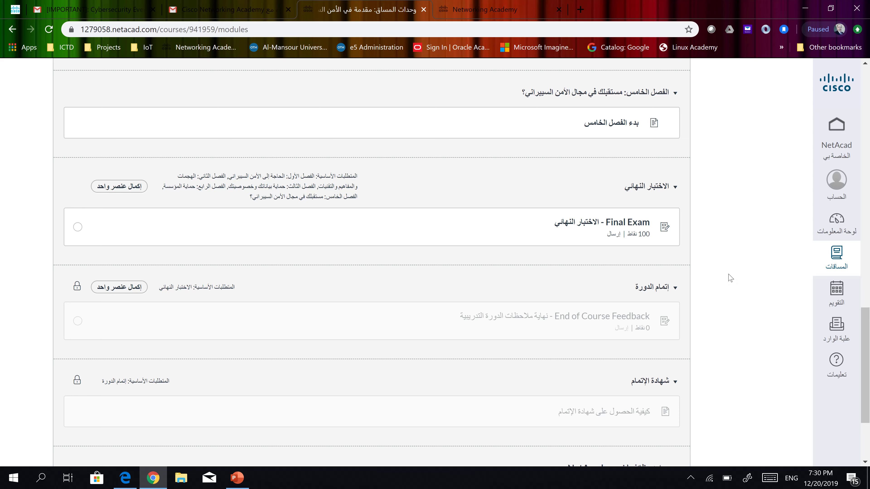
scroll(731, 278, up, 20)
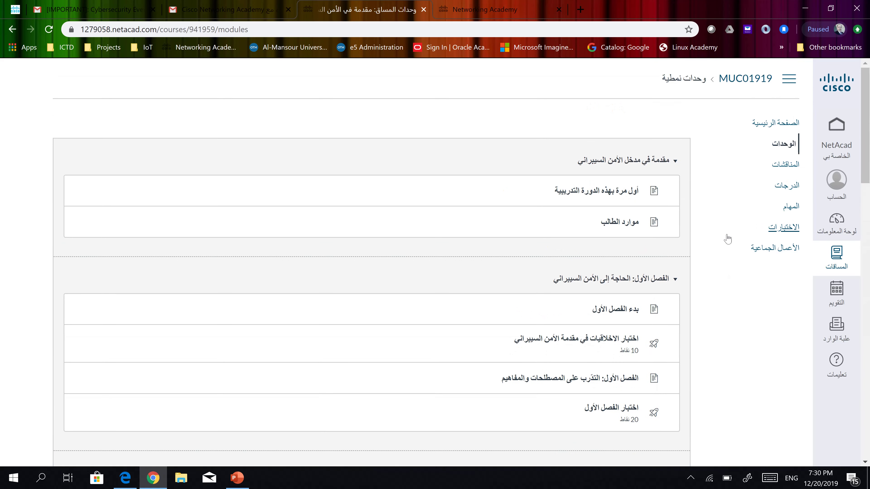
click(763, 128)
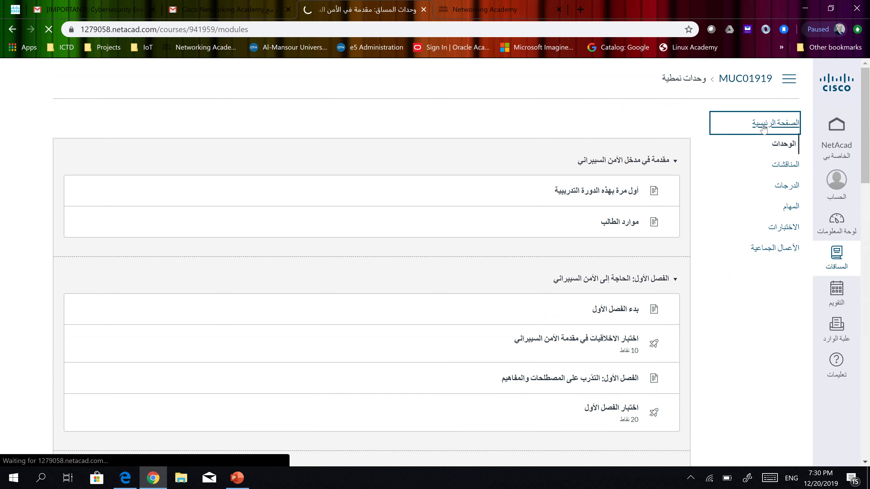